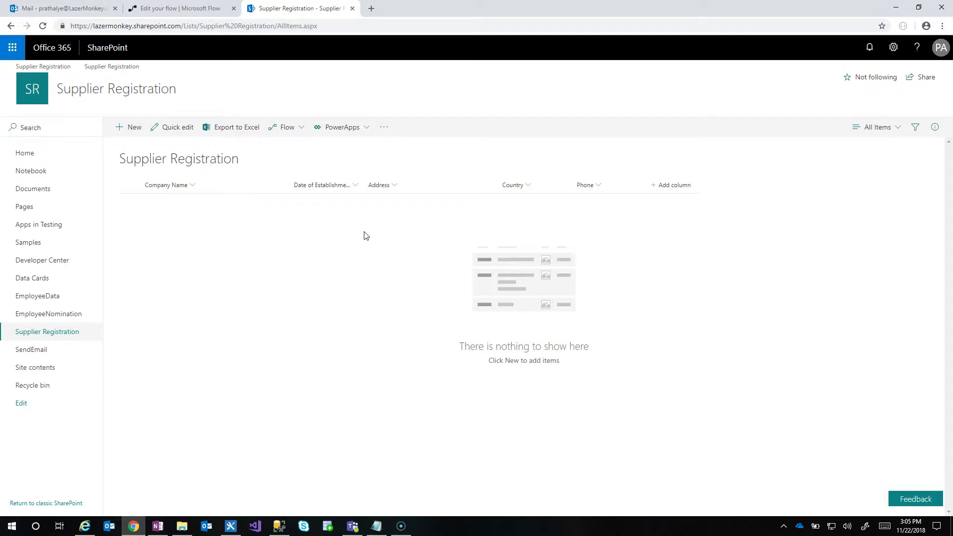
Switch to the flow in Microsoft Flow and examine its approval condition and the emails in the If yes and If no branches
{"action": "left_click", "coordinate": [177, 10]}
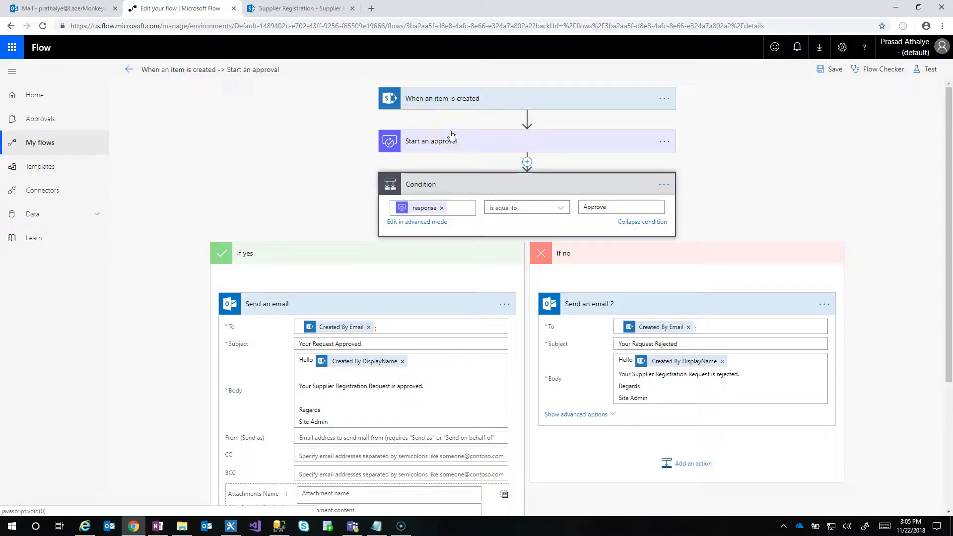
{"action": "left_click", "coordinate": [456, 179]}
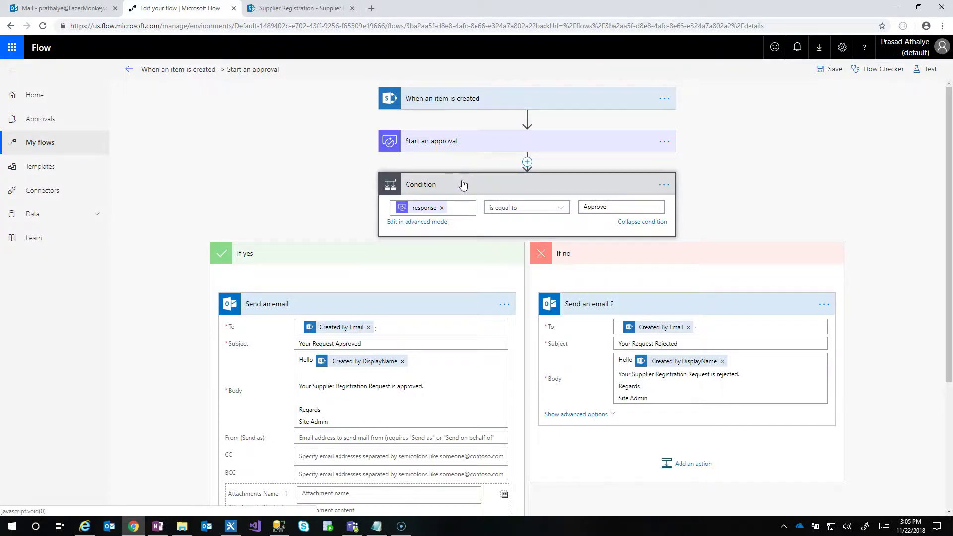
{"action": "left_click", "coordinate": [464, 197]}
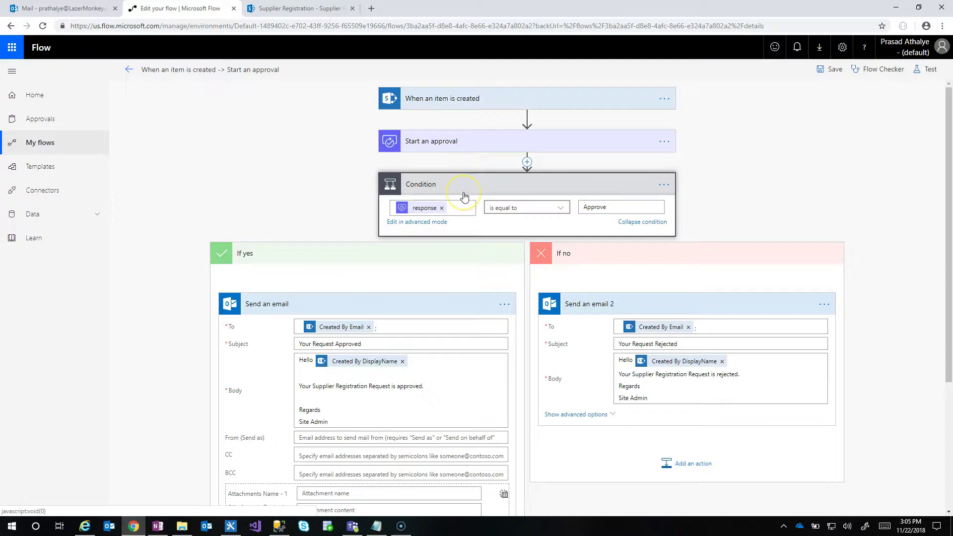
{"action": "left_click", "coordinate": [390, 326]}
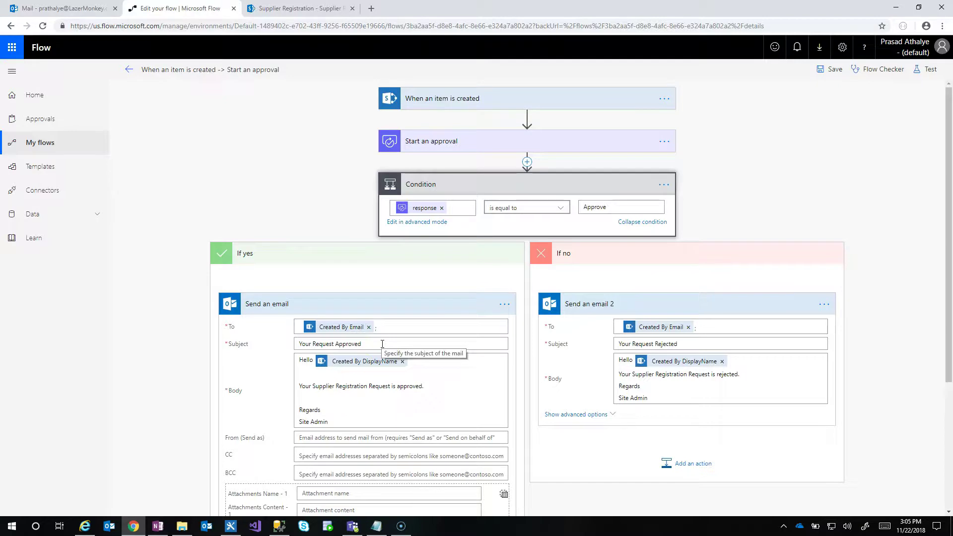
{"action": "scroll", "coordinate": [382, 344], "scroll_direction": "down", "scroll_amount": 1}
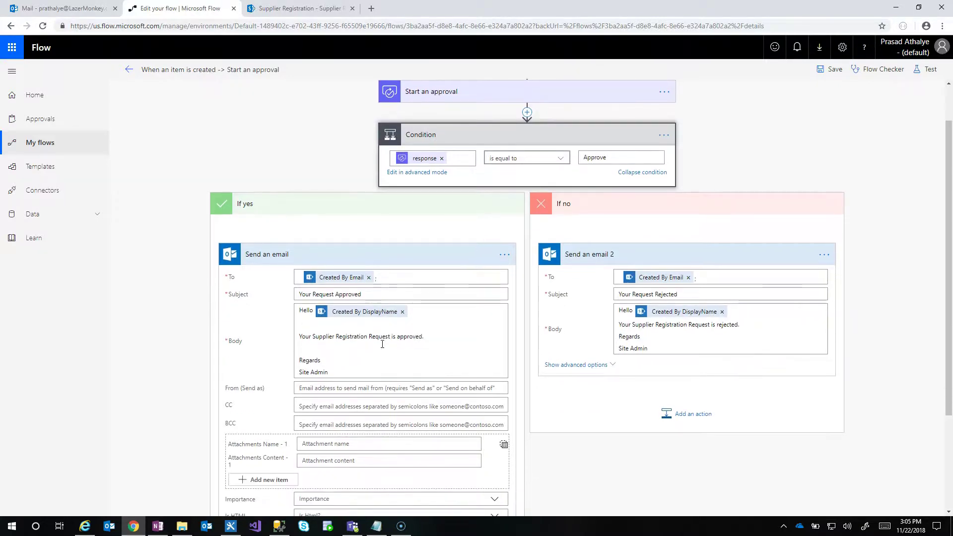
{"action": "left_click", "coordinate": [585, 293]}
{"action": "scroll", "coordinate": [592, 294], "scroll_direction": "down", "scroll_amount": 1}
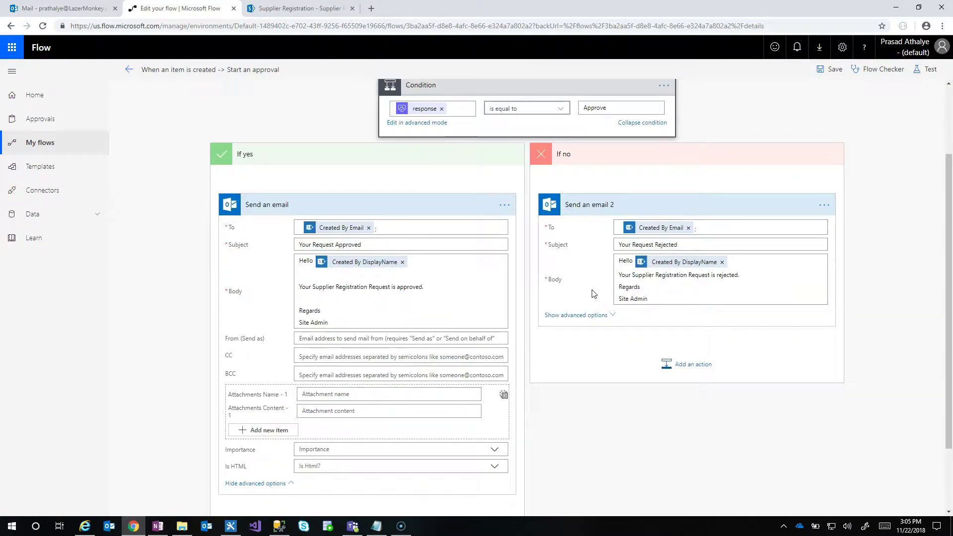
{"action": "scroll", "coordinate": [592, 294], "scroll_direction": "down", "scroll_amount": 1}
{"action": "scroll", "coordinate": [592, 293], "scroll_direction": "down", "scroll_amount": 1}
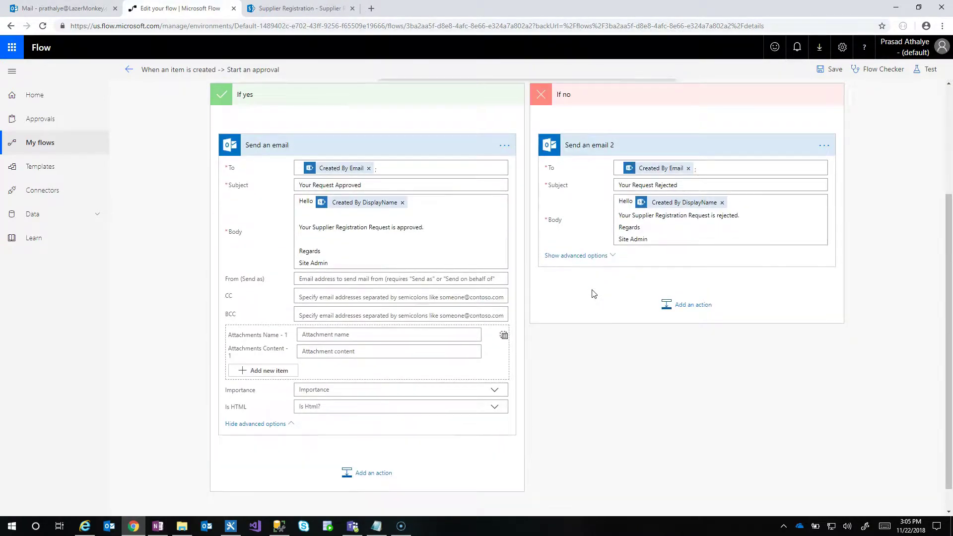
{"action": "scroll", "coordinate": [592, 293], "scroll_direction": "up", "scroll_amount": 3}
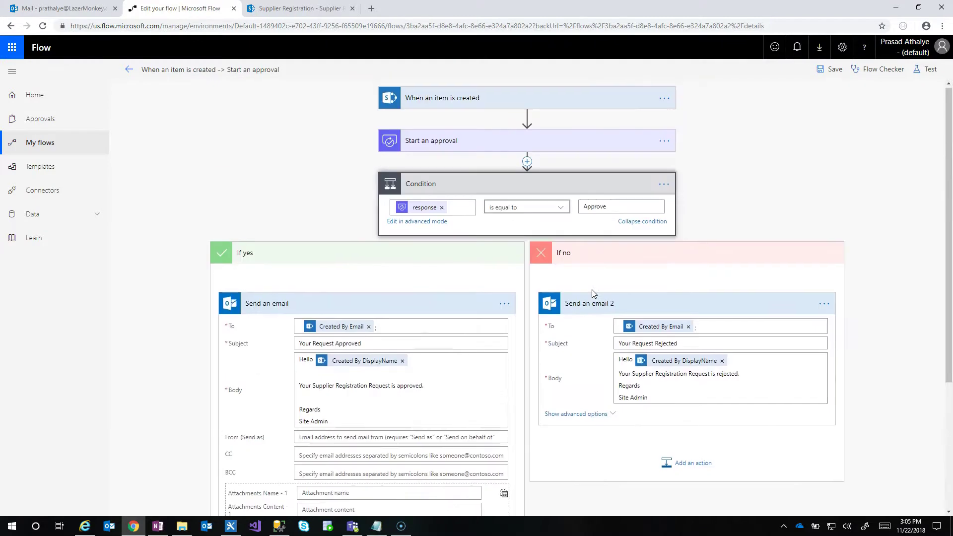
Add a new item to the SharePoint Supplier Registration list with title Foo Ltd and address Boston MA, and save it
{"action": "left_click", "coordinate": [293, 10]}
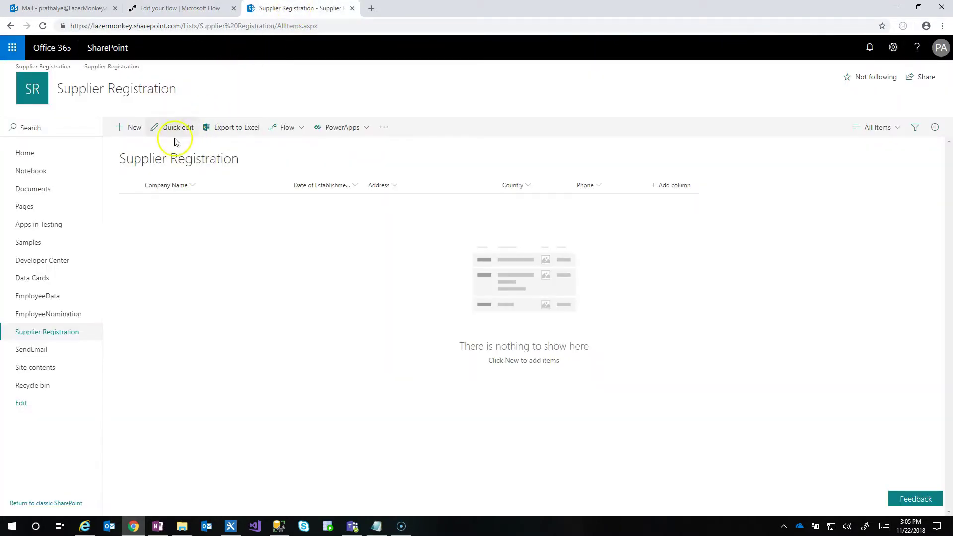
{"action": "left_click", "coordinate": [132, 127]}
{"action": "left_click", "coordinate": [687, 139]}
{"action": "type", "text": "Foo Ltd"}
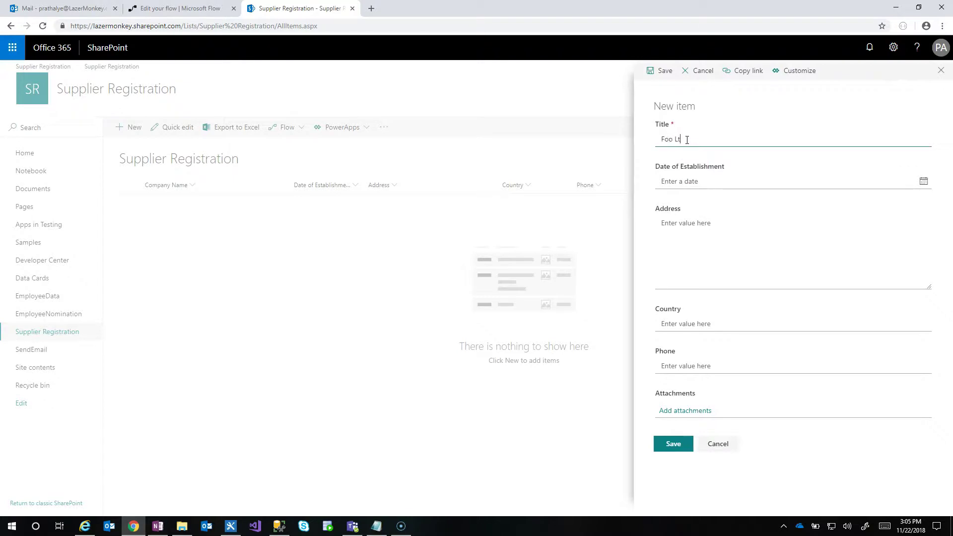
{"action": "left_click", "coordinate": [694, 228]}
{"action": "type", "text": "Boston MA"}
{"action": "left_click", "coordinate": [676, 443]}
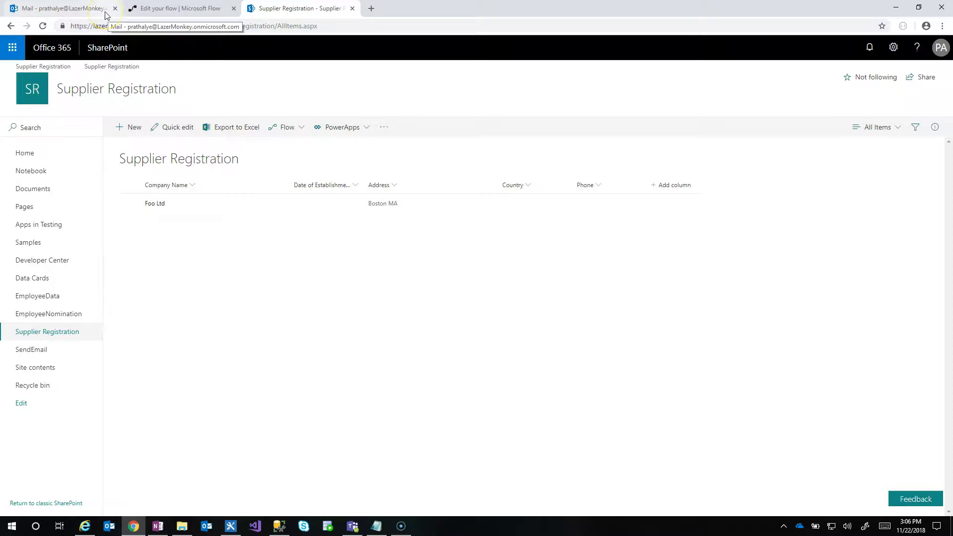
Switch to Outlook and open the "New Supplier Registration for Review" message in the Other inbox
{"action": "left_click", "coordinate": [86, 8]}
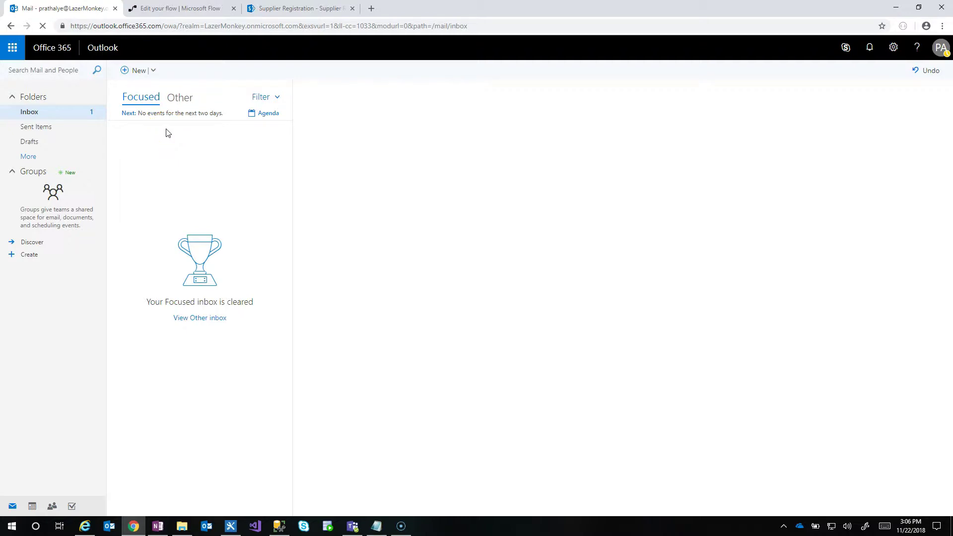
{"action": "left_click", "coordinate": [180, 96]}
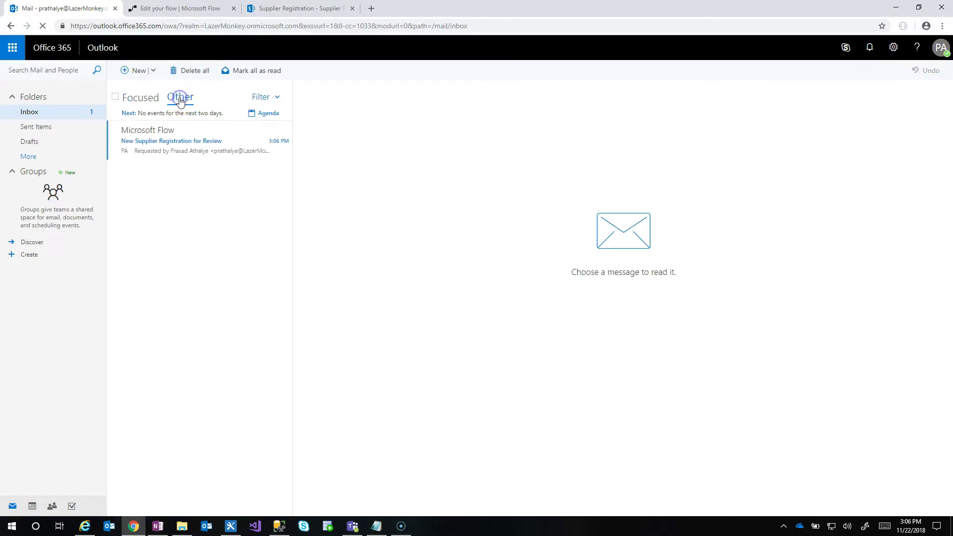
{"action": "left_click", "coordinate": [171, 141]}
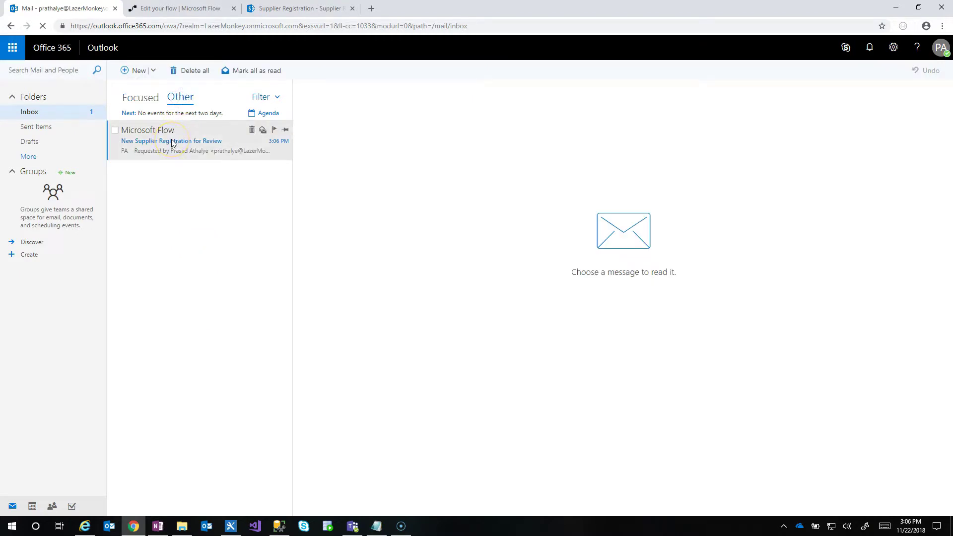
{"action": "left_click", "coordinate": [173, 143]}
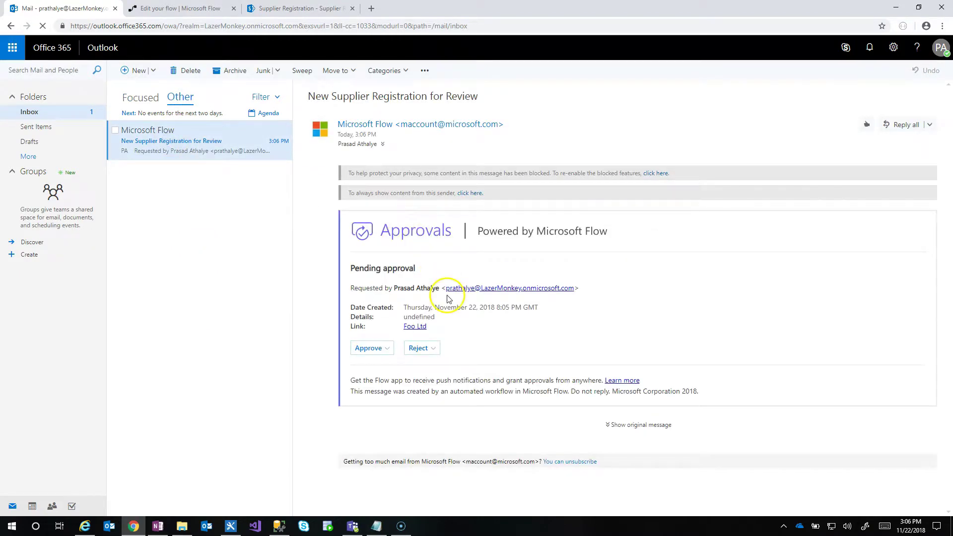
Approve the supplier registration request with the reason "Approve the request" and submit the response
{"action": "left_click", "coordinate": [386, 348]}
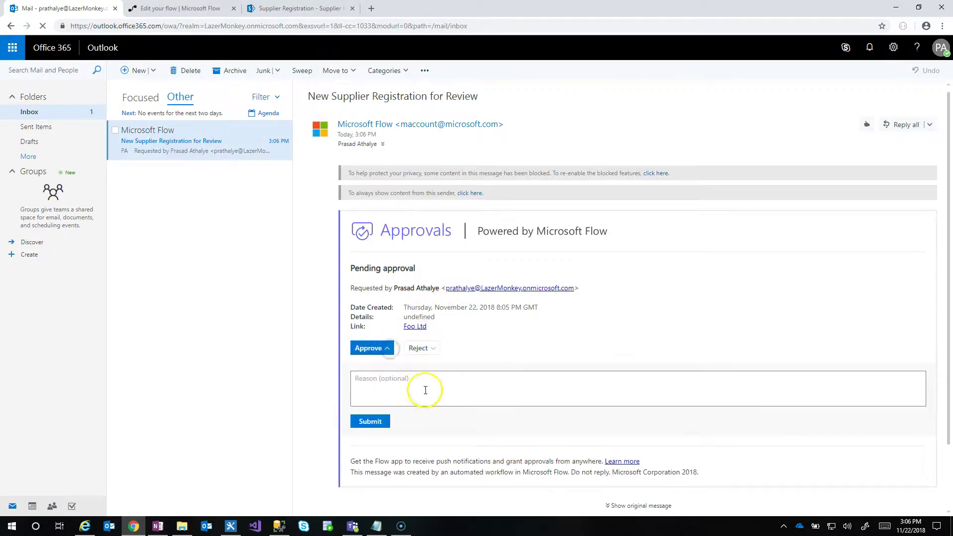
{"action": "type", "text": "App"}
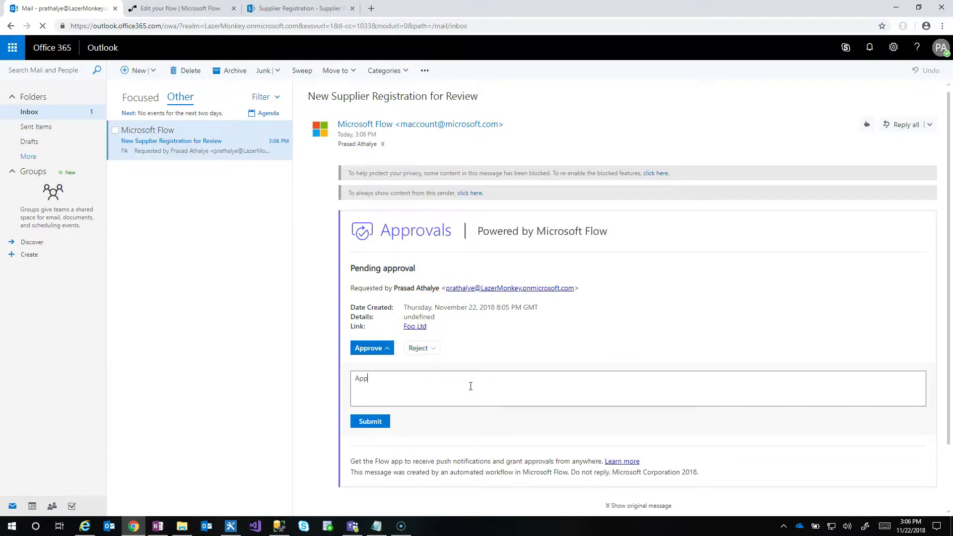
{"action": "type", "text": "rove the requst"}
{"action": "key", "text": "BackSpace"}
{"action": "type", "text": "est"}
{"action": "left_click", "coordinate": [384, 422]}
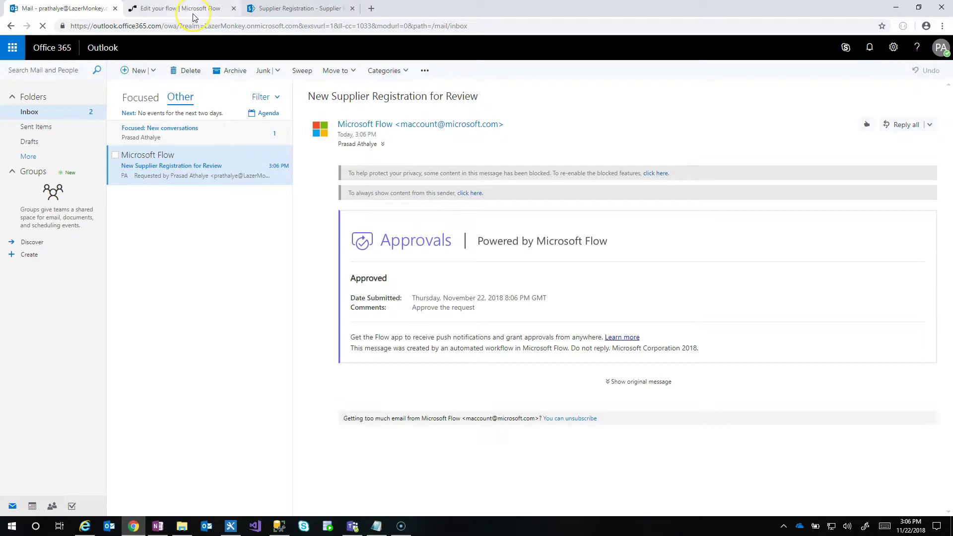
Open the "Your Request Approved" message in the Focused inbox and examine its body text and sender
{"action": "left_click", "coordinate": [176, 132]}
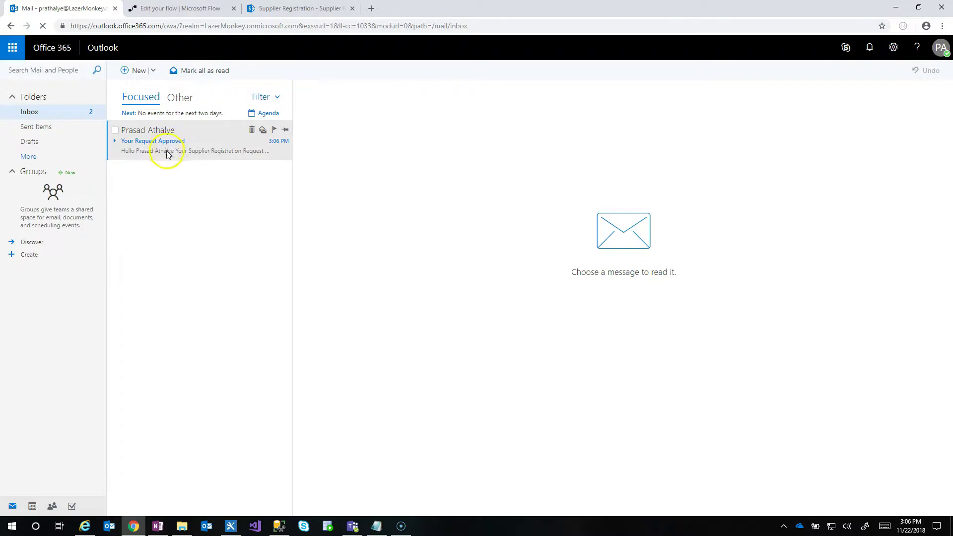
{"action": "left_click", "coordinate": [166, 142]}
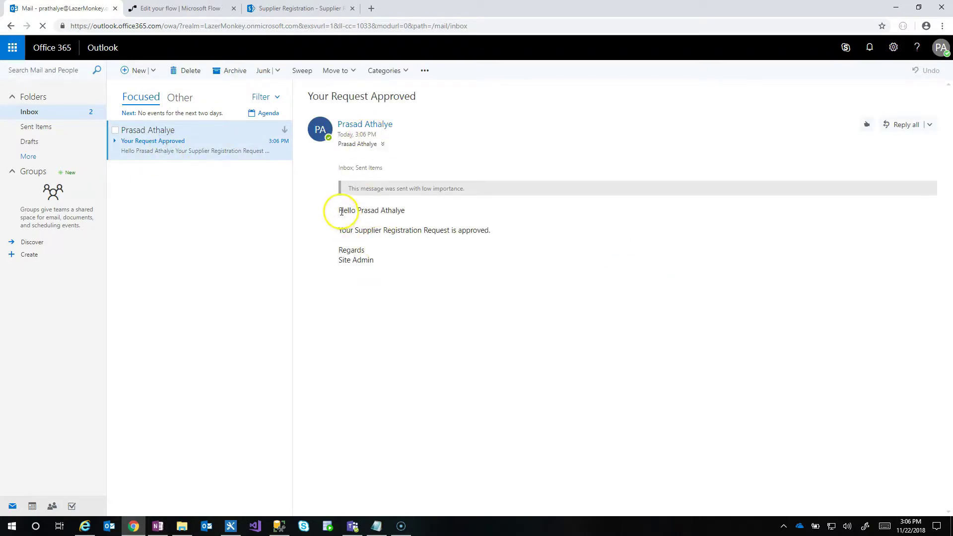
{"action": "left_click_drag", "start_coordinate": [339, 230], "coordinate": [491, 231]}
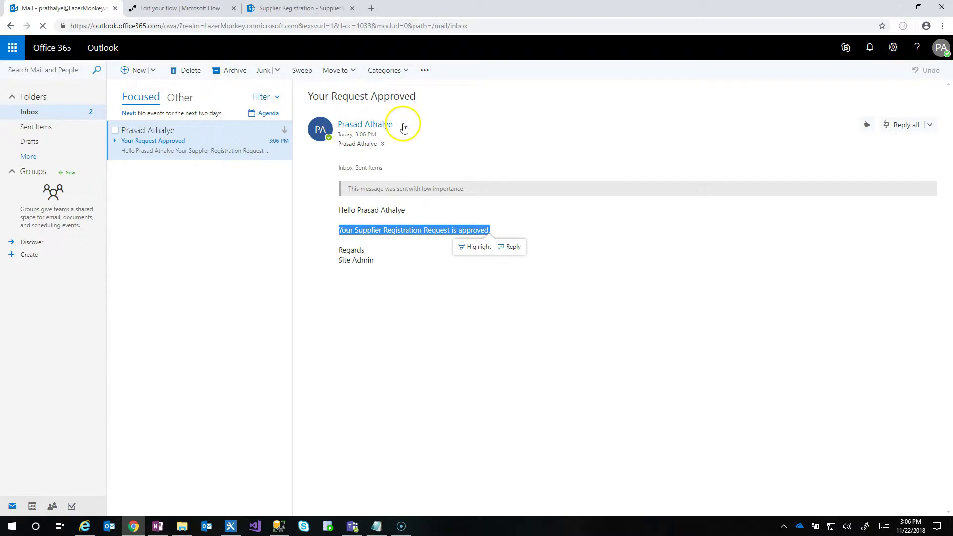
{"action": "left_click", "coordinate": [387, 130]}
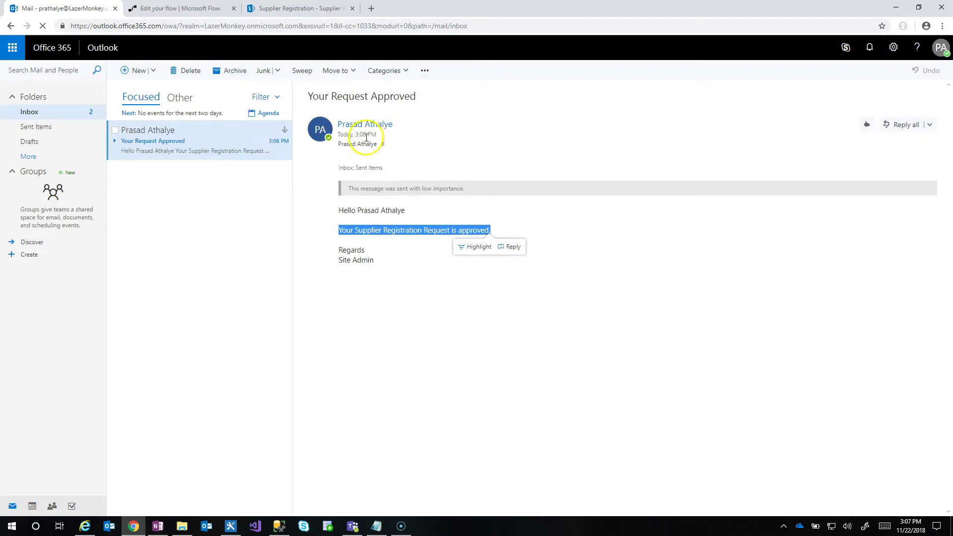
{"action": "mouse_move", "coordinate": [341, 128]}
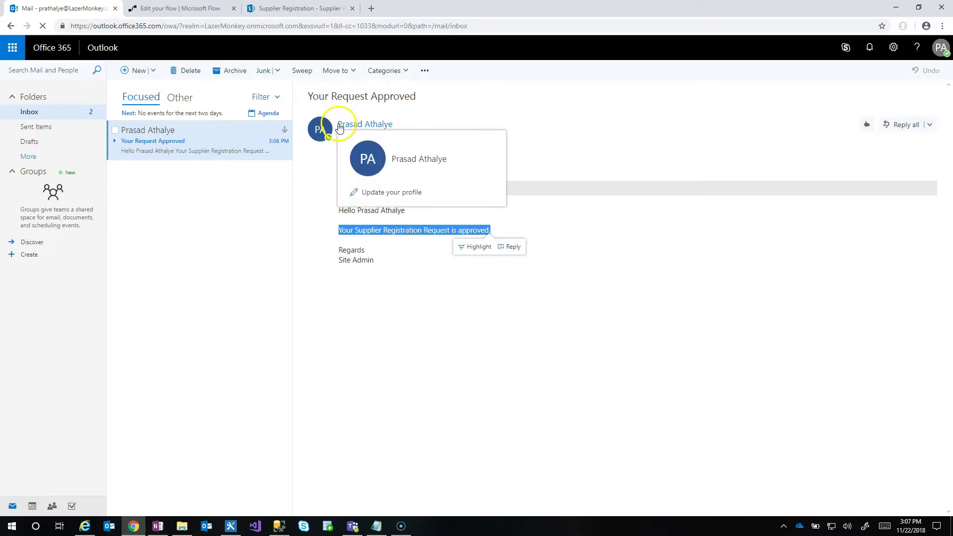
{"action": "left_click", "coordinate": [439, 250]}
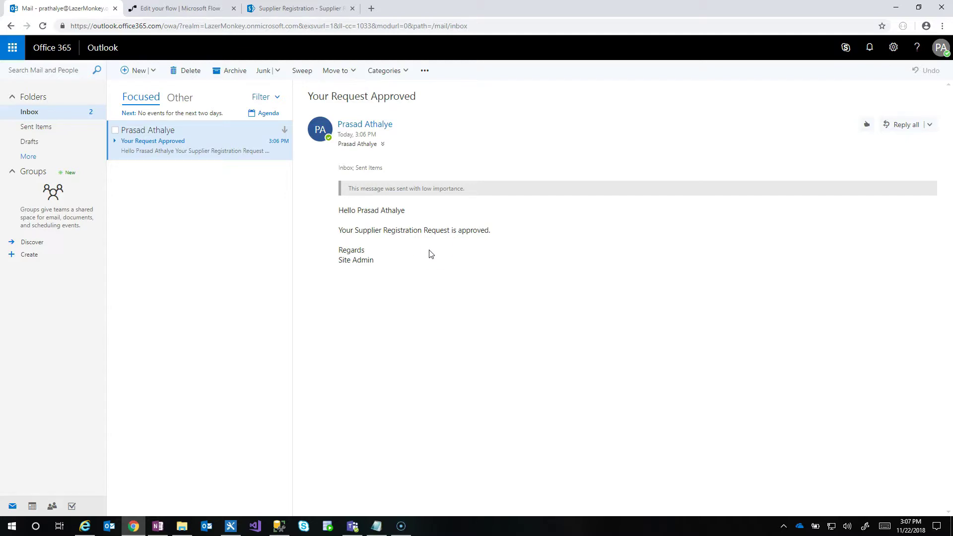
View the SendEmail list in SharePoint, and switch to SharePoint Designer to examine the SendEmail workflow
{"action": "left_click", "coordinate": [293, 8]}
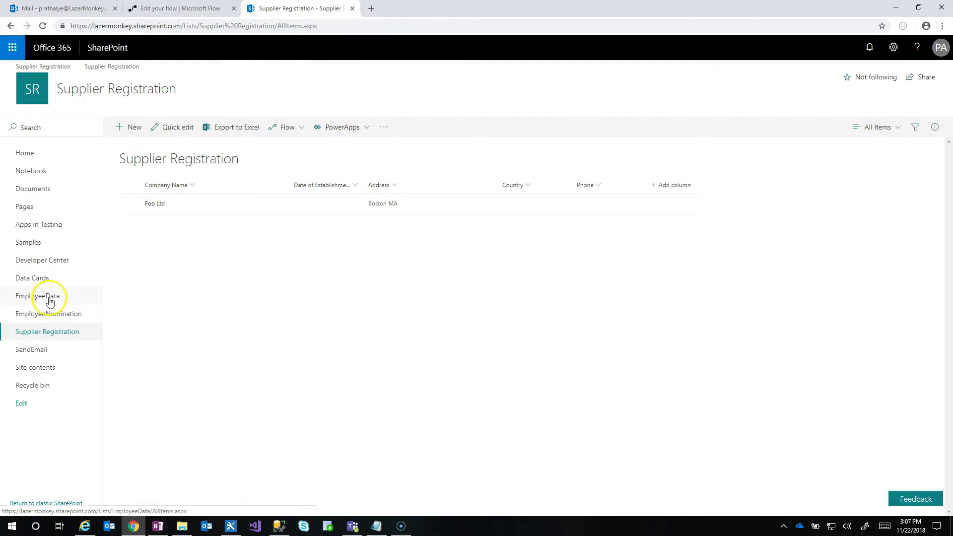
{"action": "left_click", "coordinate": [33, 354]}
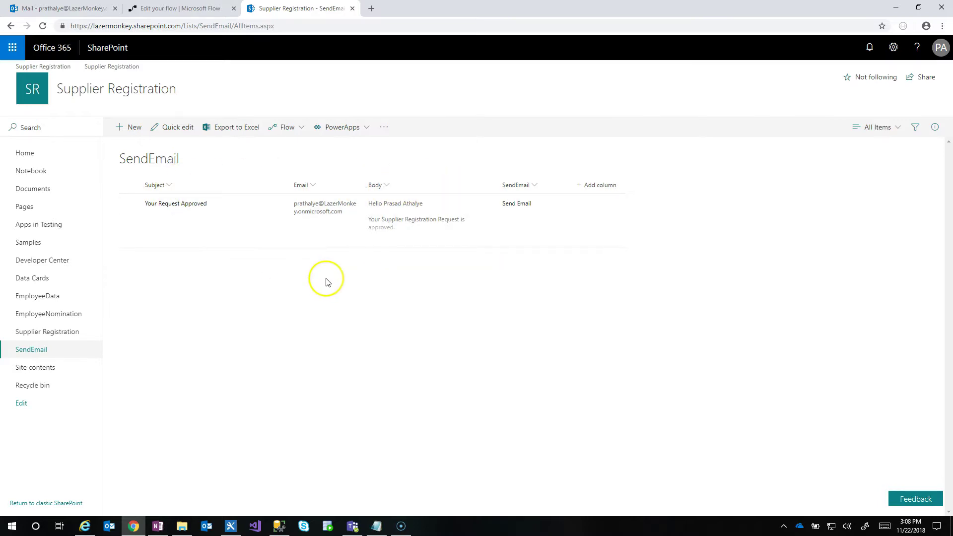
{"action": "left_click", "coordinate": [232, 527]}
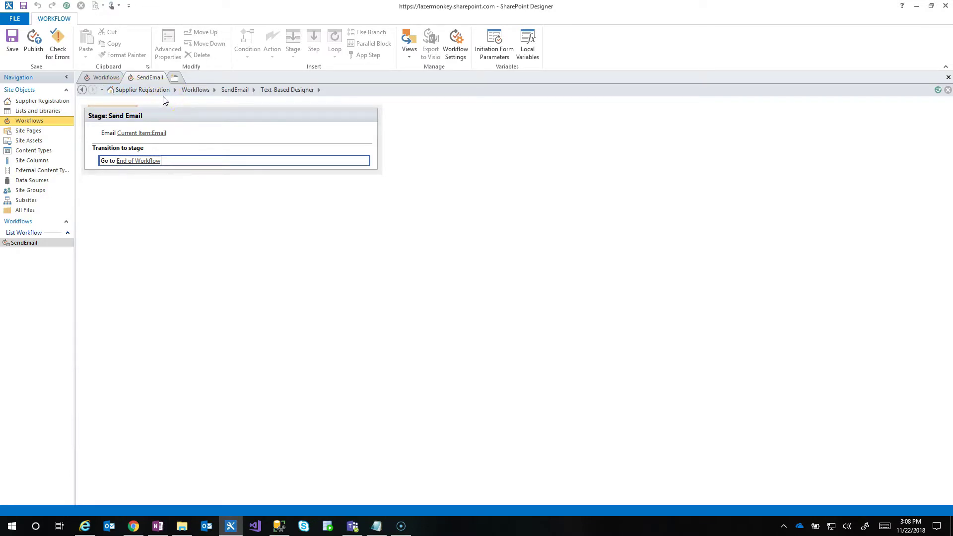
{"action": "left_click", "coordinate": [160, 97]}
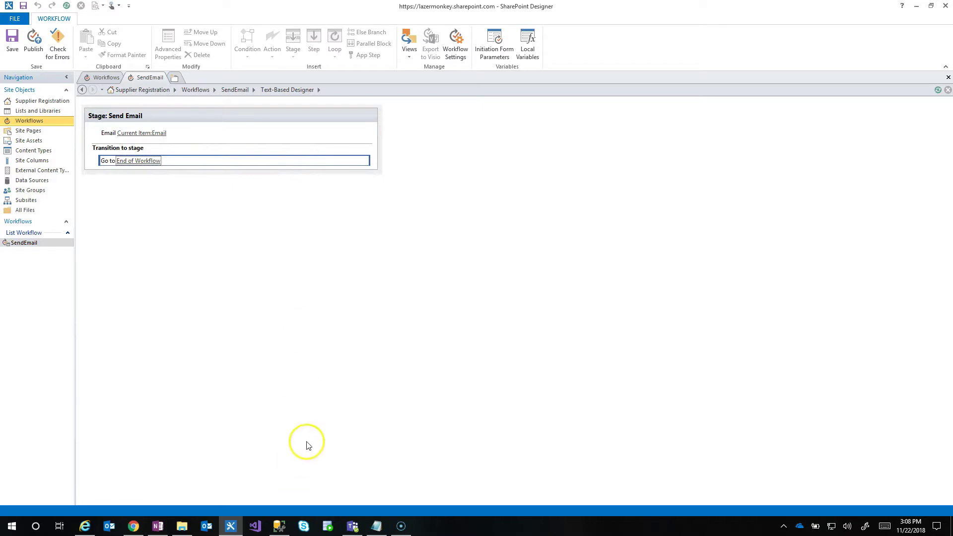
Switch to the flow editor in Chrome and add a SharePoint Create item action after Send an email in the If yes branch
{"action": "mouse_move", "coordinate": [133, 525]}
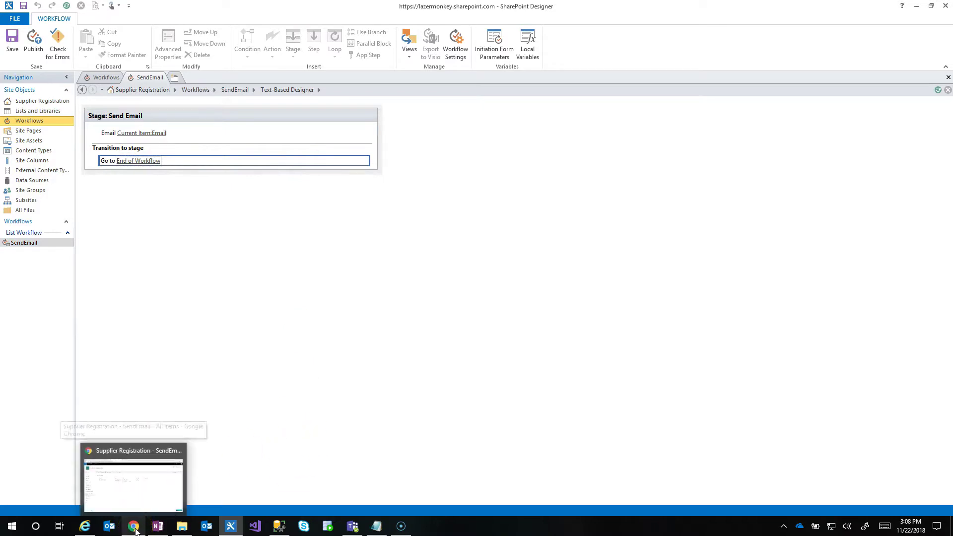
{"action": "left_click", "coordinate": [125, 506]}
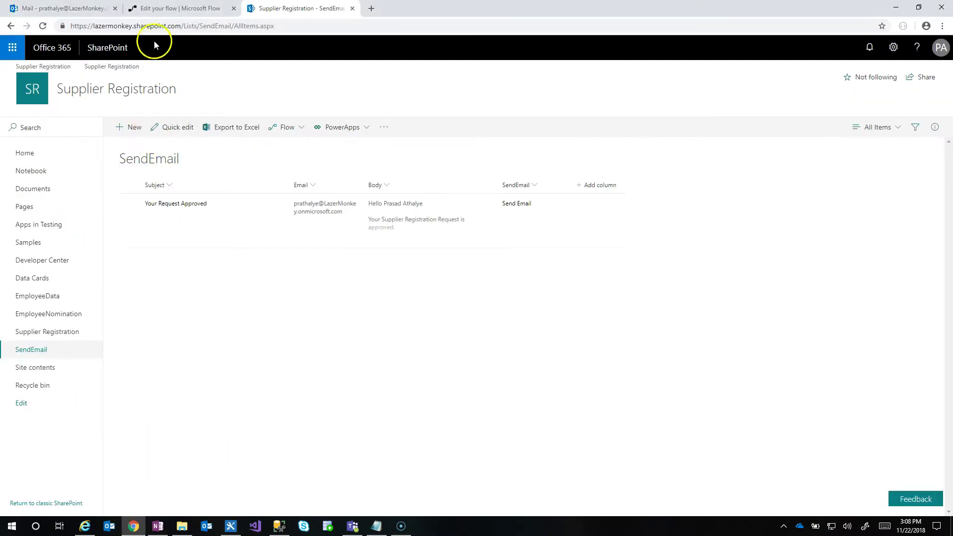
{"action": "left_click", "coordinate": [159, 9]}
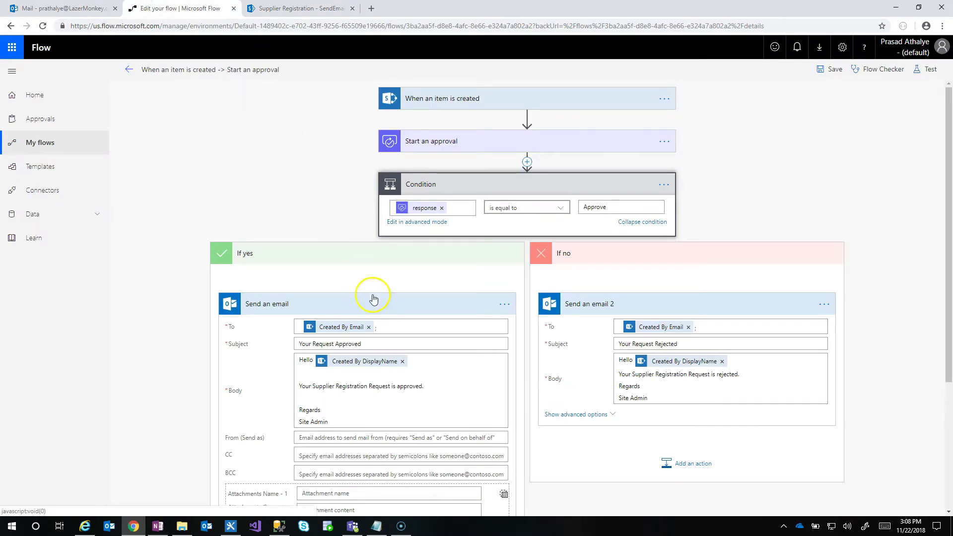
{"action": "scroll", "coordinate": [373, 297], "scroll_direction": "down", "scroll_amount": 4}
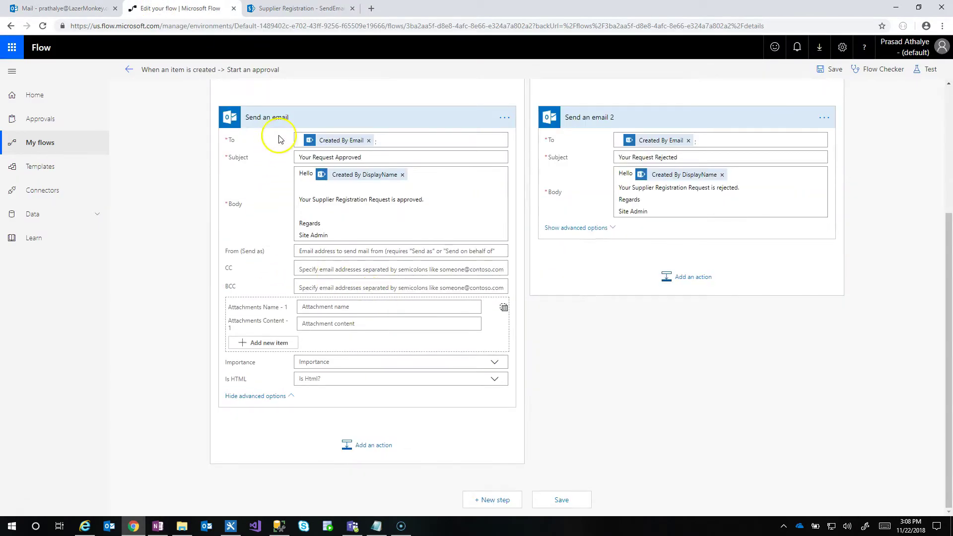
{"action": "left_click", "coordinate": [373, 445]}
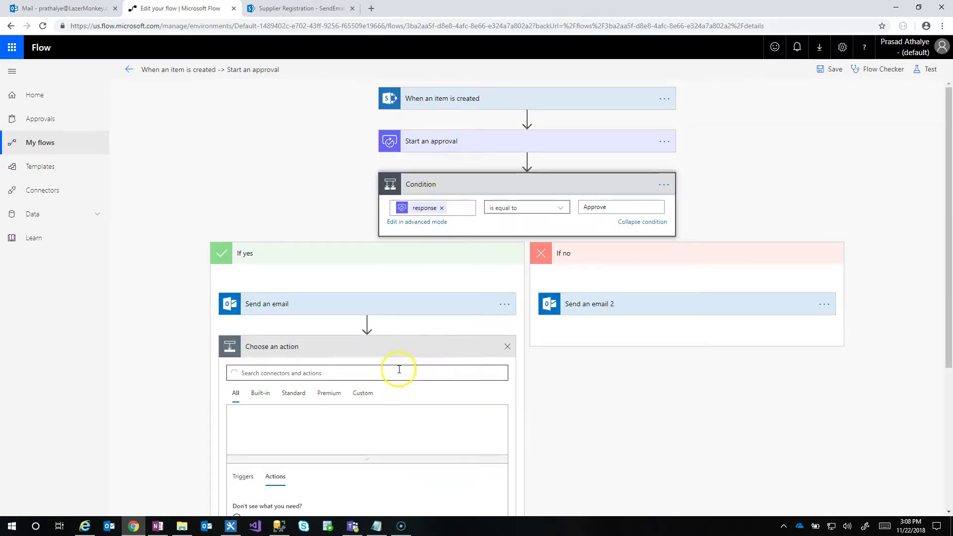
{"action": "left_click", "coordinate": [399, 420]}
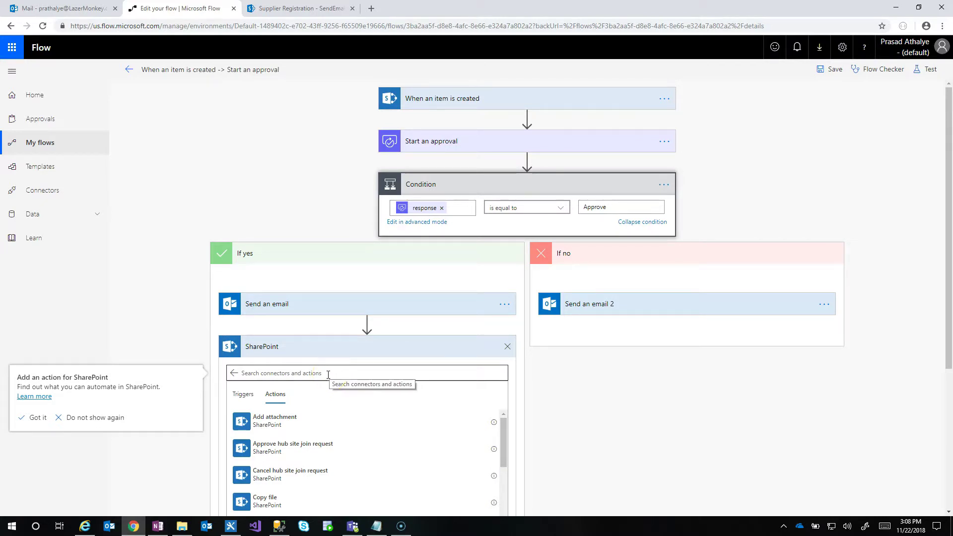
{"action": "left_click", "coordinate": [328, 375]}
{"action": "type", "text": "creat"}
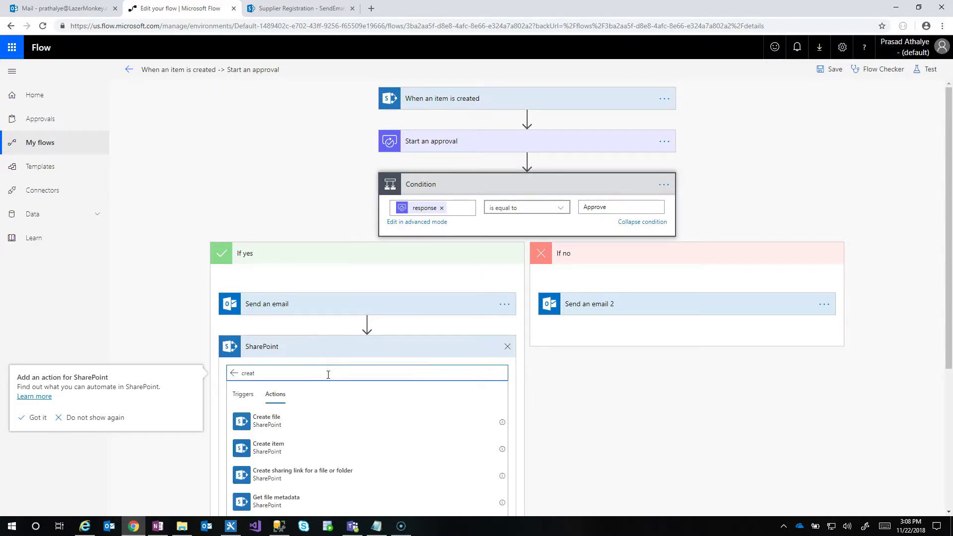
{"action": "left_click", "coordinate": [292, 446]}
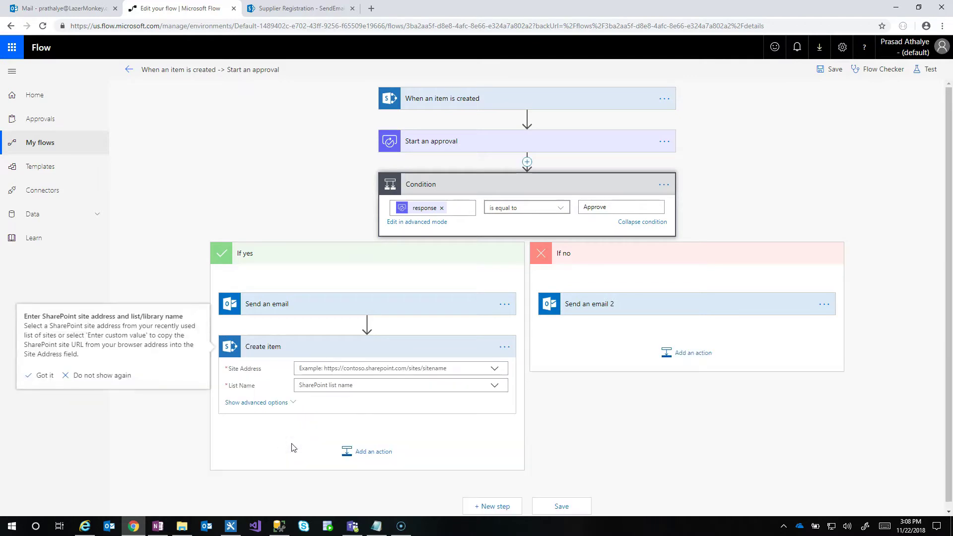
{"action": "left_click", "coordinate": [287, 9]}
{"action": "left_click", "coordinate": [164, 26]}
{"action": "left_click", "coordinate": [186, 23]}
{"action": "left_click_drag", "start_coordinate": [181, 23], "coordinate": [70, 26]}
{"action": "key", "text": "ctrl+c"}
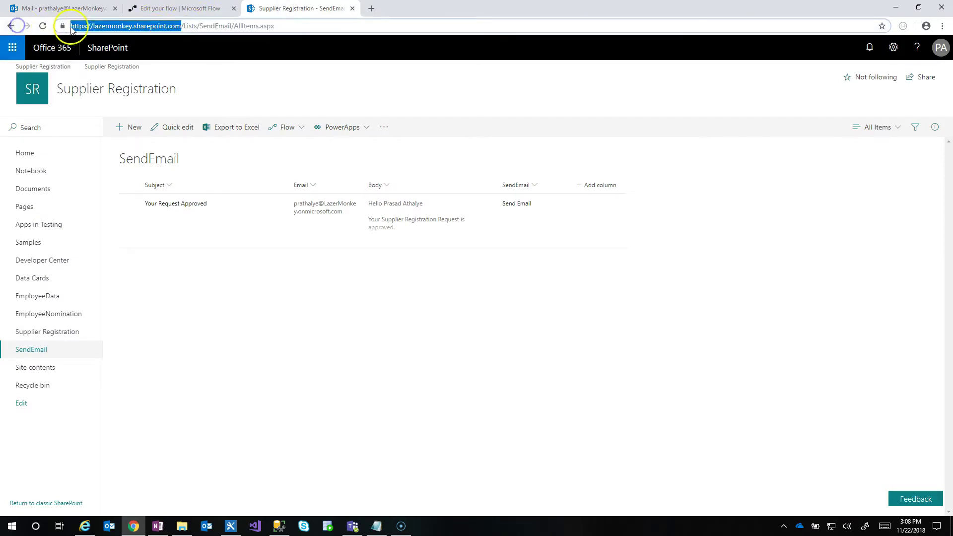
{"action": "left_click", "coordinate": [152, 9]}
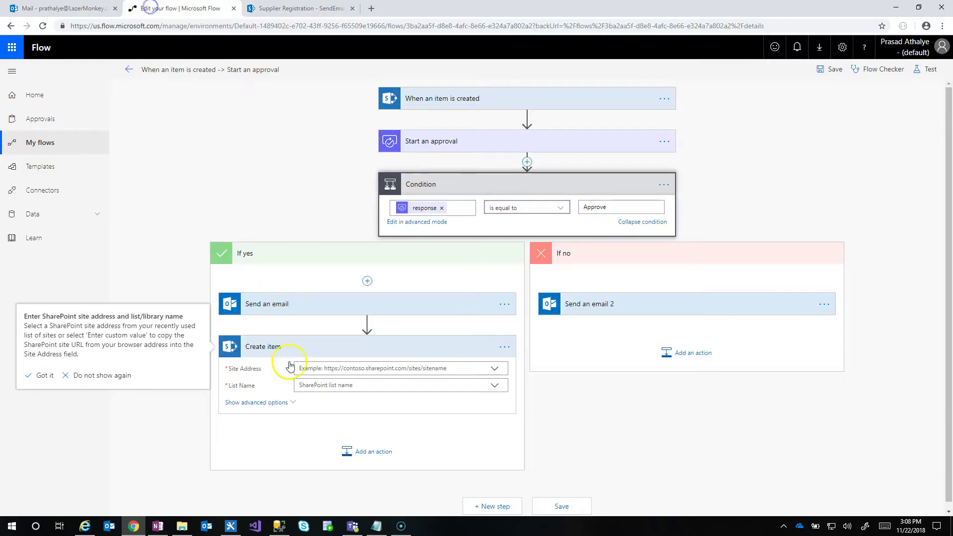
{"action": "left_click", "coordinate": [318, 367]}
{"action": "left_click", "coordinate": [343, 394]}
{"action": "key", "text": "ctrl+v"}
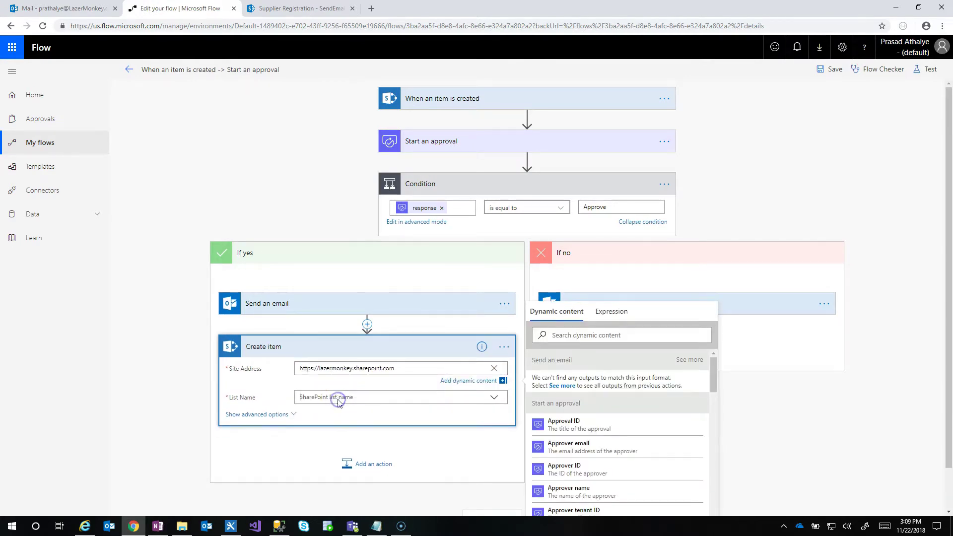
{"action": "left_click", "coordinate": [330, 439]}
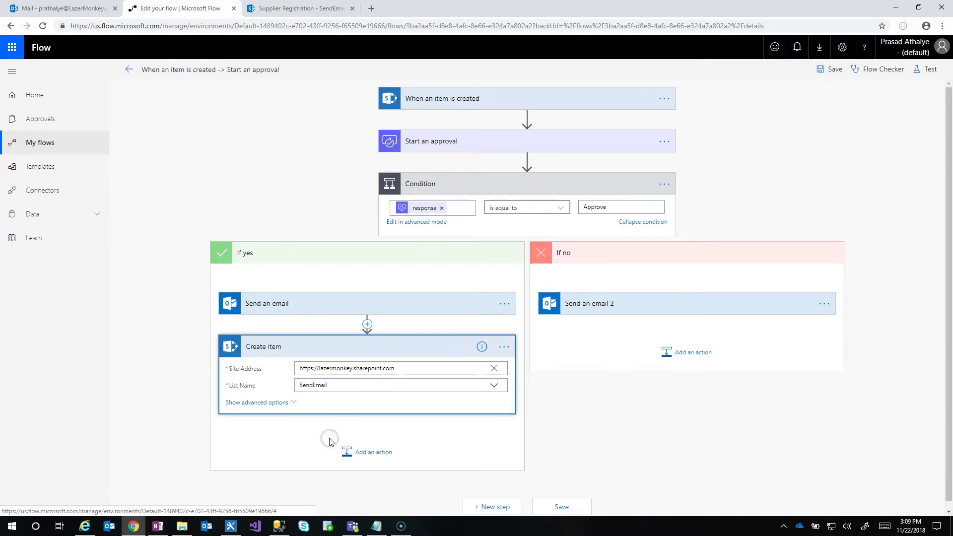
Copy the subject "Your Request Approved" from the Send an email action into the Create item action's Title
{"action": "left_click", "coordinate": [327, 401]}
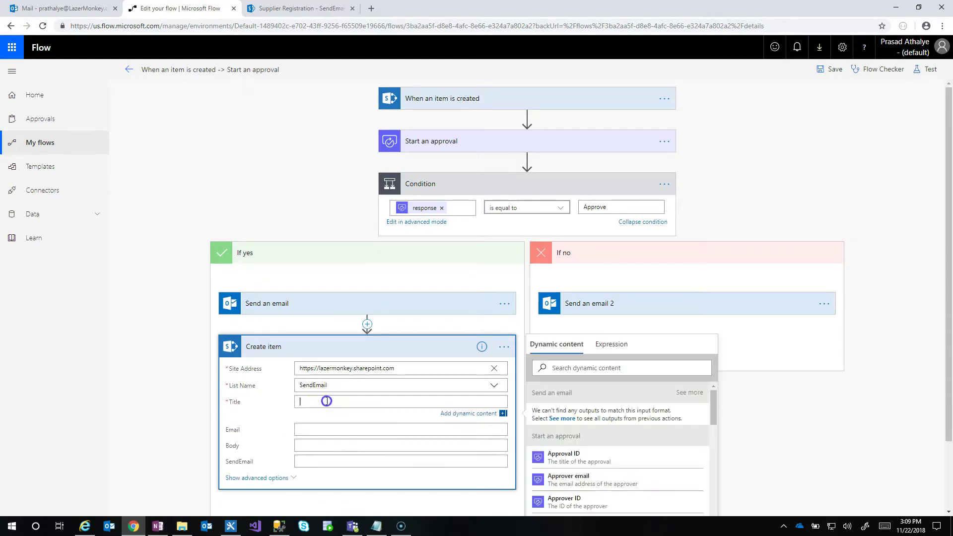
{"action": "scroll", "coordinate": [153, 405], "scroll_direction": "down", "scroll_amount": 2}
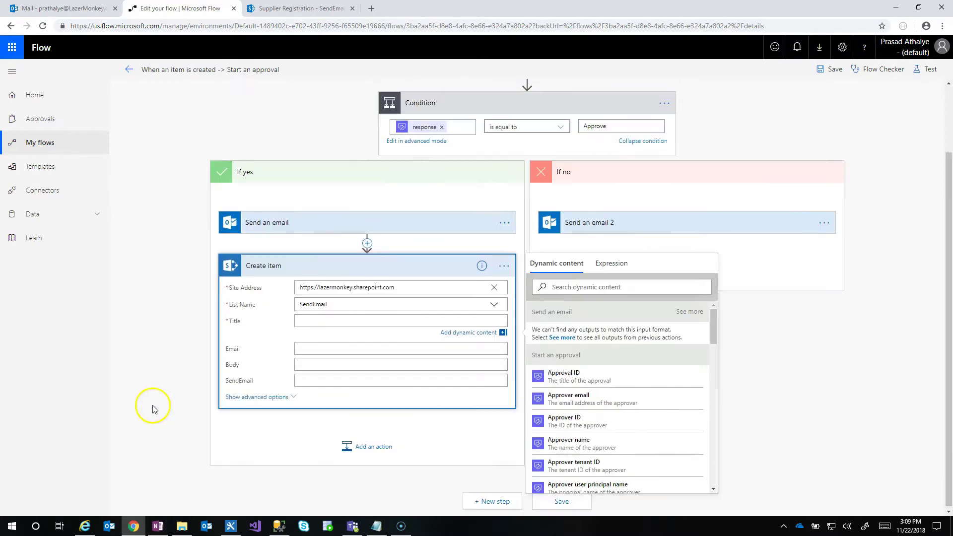
{"action": "scroll", "coordinate": [323, 340], "scroll_direction": "up", "scroll_amount": 1}
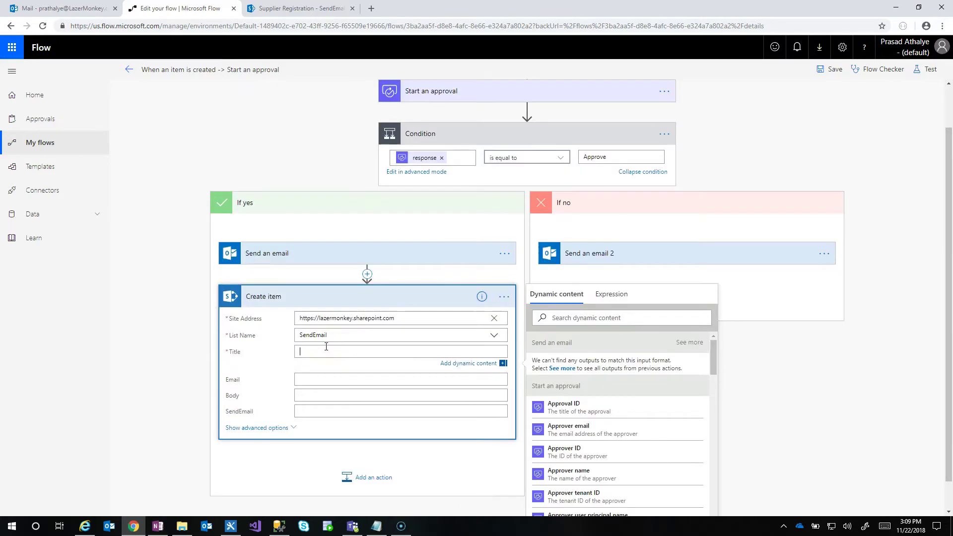
{"action": "left_click", "coordinate": [292, 276]}
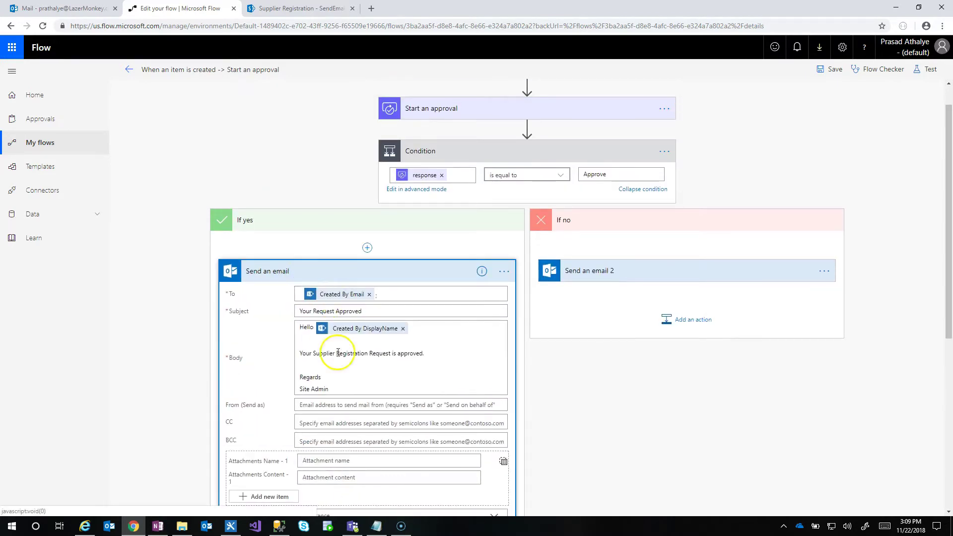
{"action": "scroll", "coordinate": [338, 357], "scroll_direction": "down", "scroll_amount": 1}
{"action": "scroll", "coordinate": [313, 297], "scroll_direction": "down", "scroll_amount": 1}
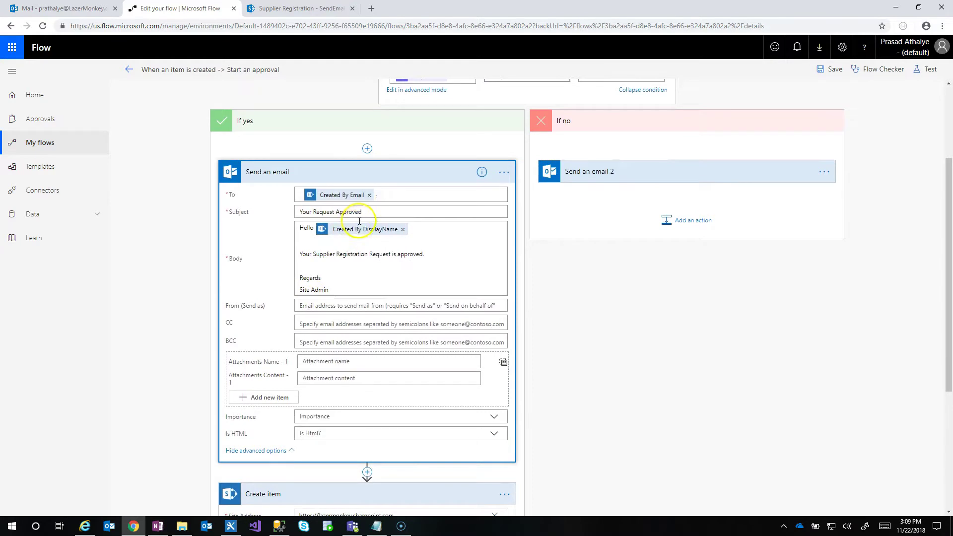
{"action": "left_click_drag", "start_coordinate": [368, 215], "coordinate": [267, 210]}
{"action": "key", "text": "ctrl+c"}
{"action": "scroll", "coordinate": [351, 384], "scroll_direction": "down", "scroll_amount": 3}
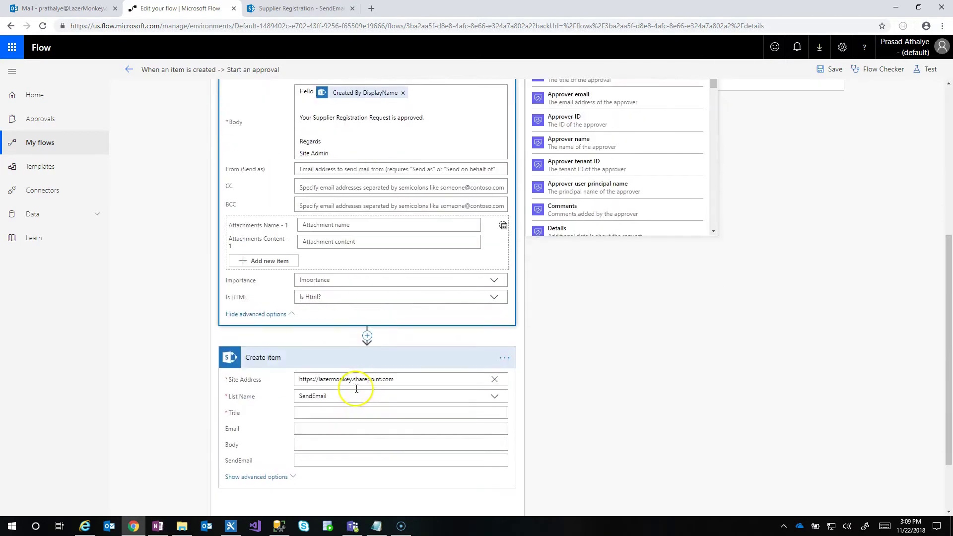
{"action": "left_click", "coordinate": [348, 409]}
{"action": "key", "text": "ctrl+v"}
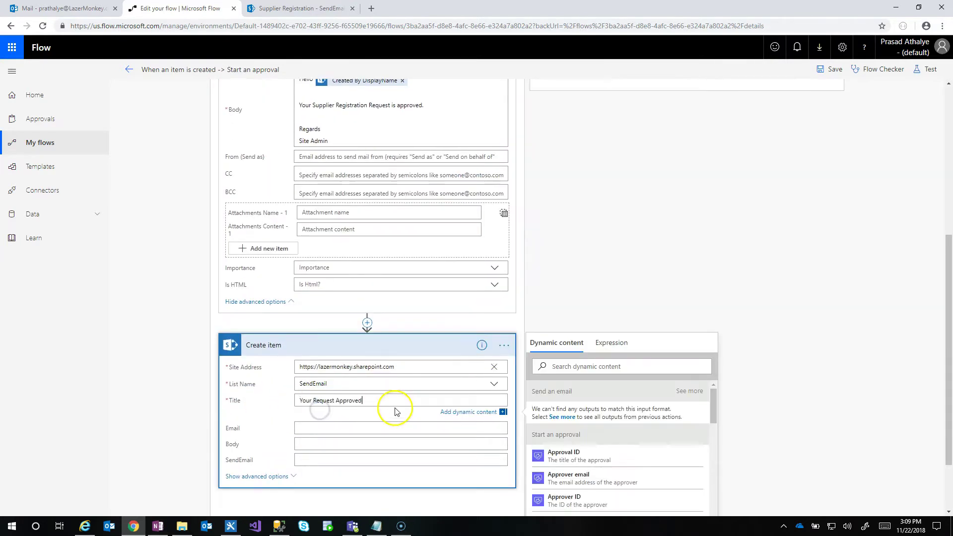
Set the Create item action's Email field to the dynamic value Created By Email
{"action": "scroll", "coordinate": [316, 309], "scroll_direction": "up", "scroll_amount": 2}
{"action": "scroll", "coordinate": [348, 347], "scroll_direction": "down", "scroll_amount": 4}
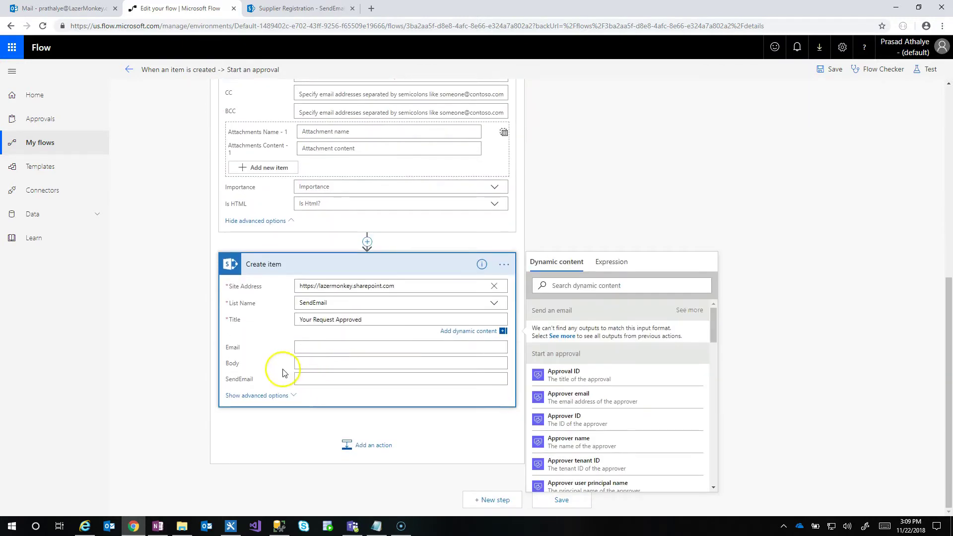
{"action": "left_click", "coordinate": [315, 346]}
{"action": "scroll", "coordinate": [648, 437], "scroll_direction": "down", "scroll_amount": 5}
{"action": "scroll", "coordinate": [652, 442], "scroll_direction": "down", "scroll_amount": 3}
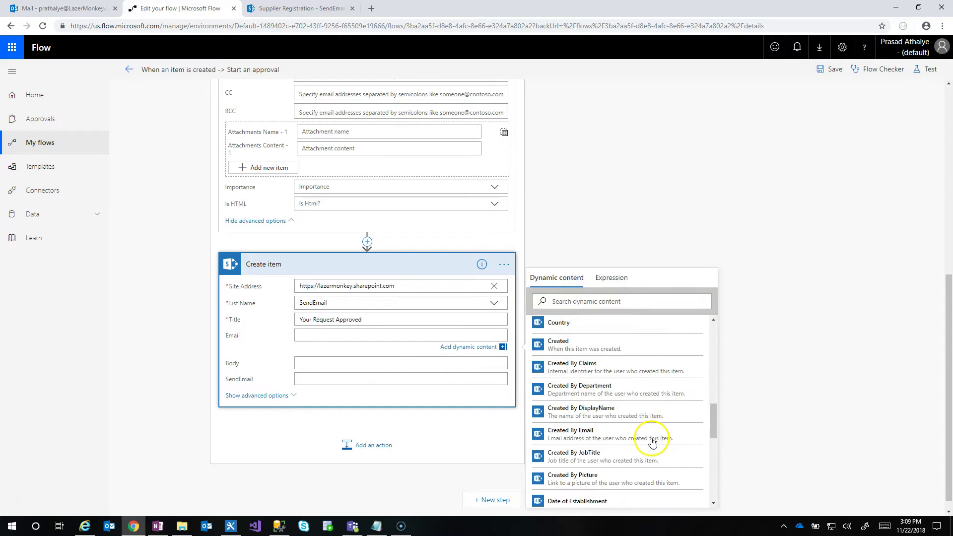
{"action": "left_click", "coordinate": [634, 436]}
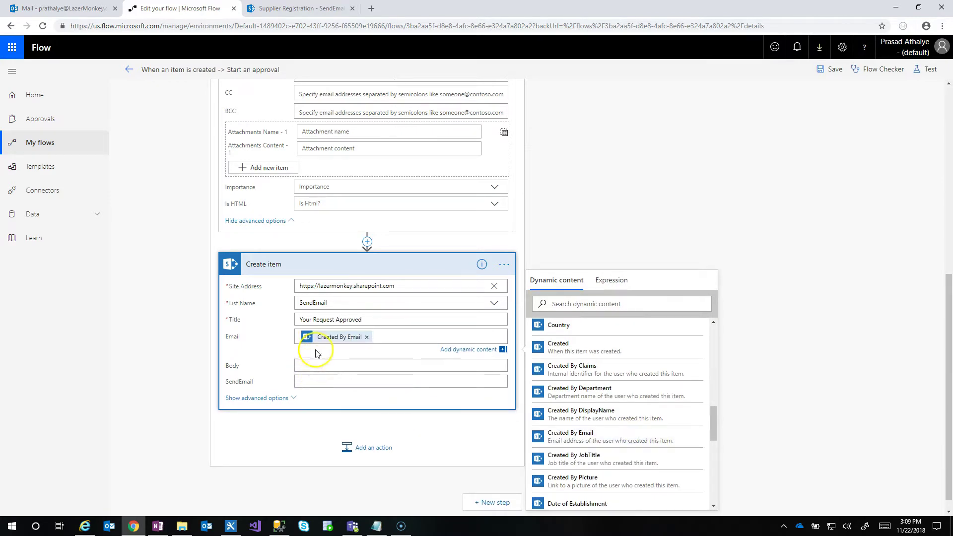
Copy the entire message body from Send an email into the Create item action's Body, and save the flow
{"action": "scroll", "coordinate": [317, 188], "scroll_direction": "up", "scroll_amount": 5}
{"action": "left_click_drag", "start_coordinate": [342, 259], "coordinate": [298, 197]}
{"action": "key", "text": "ctrl+c"}
{"action": "scroll", "coordinate": [401, 317], "scroll_direction": "down", "scroll_amount": 4}
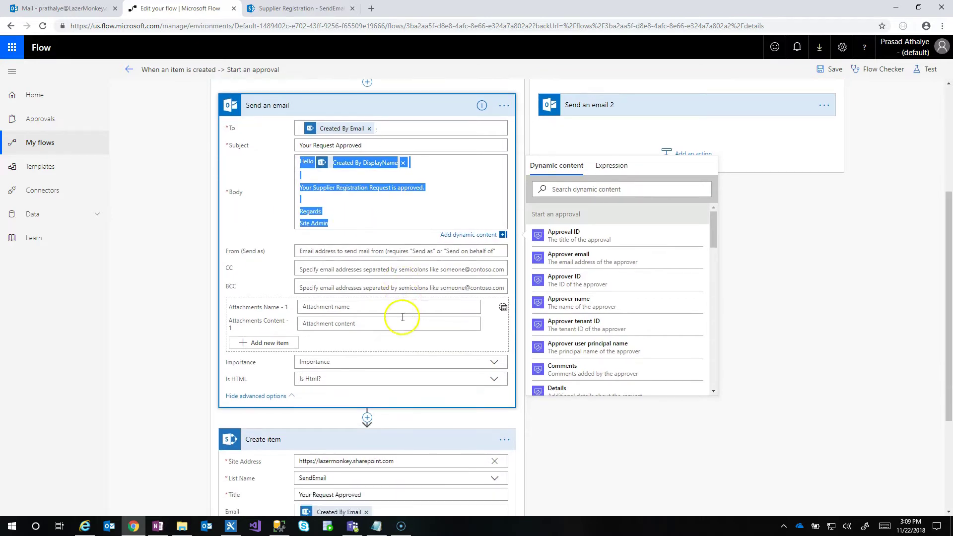
{"action": "left_click", "coordinate": [308, 364]}
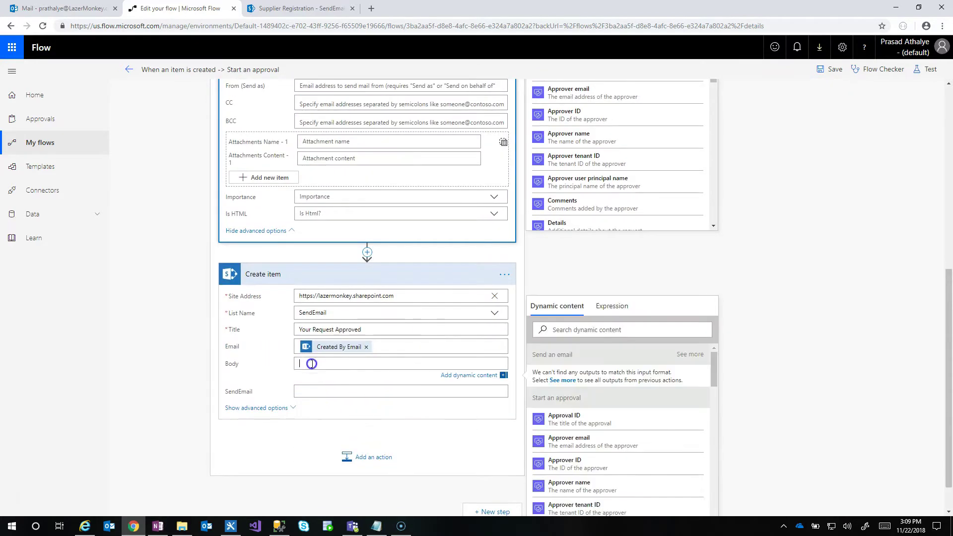
{"action": "key", "text": "ctrl+v"}
{"action": "left_click", "coordinate": [440, 386]}
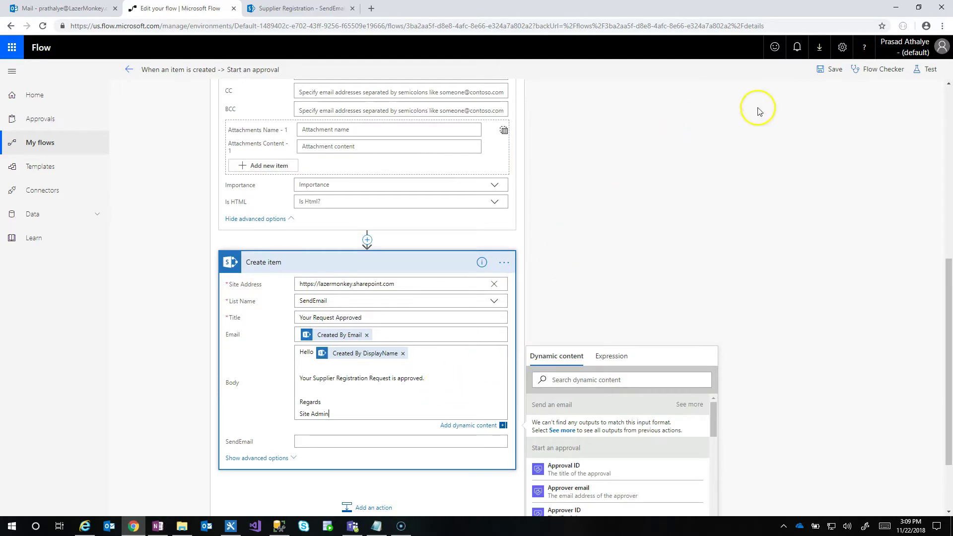
{"action": "left_click", "coordinate": [830, 71]}
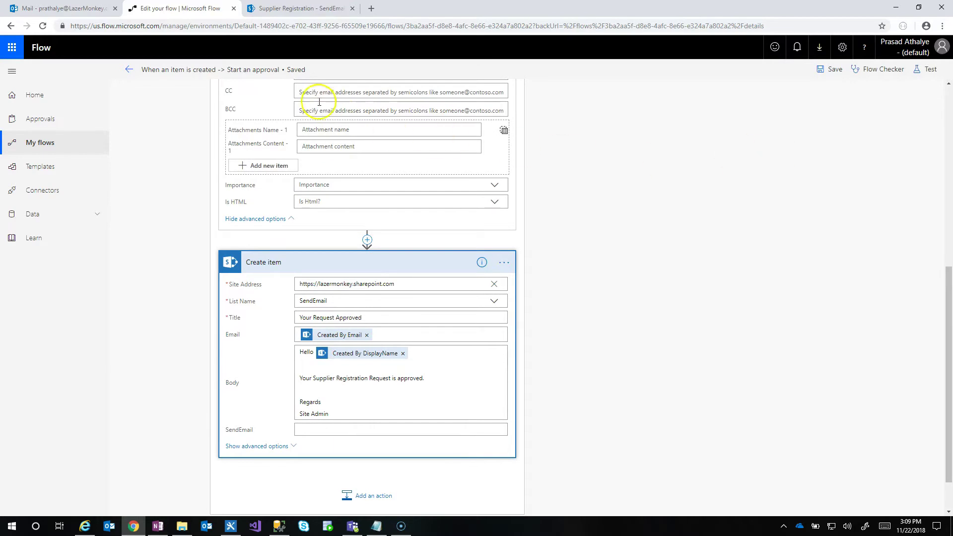
Switch to the SharePoint site and open the Supplier Registration list
{"action": "left_click", "coordinate": [285, 9]}
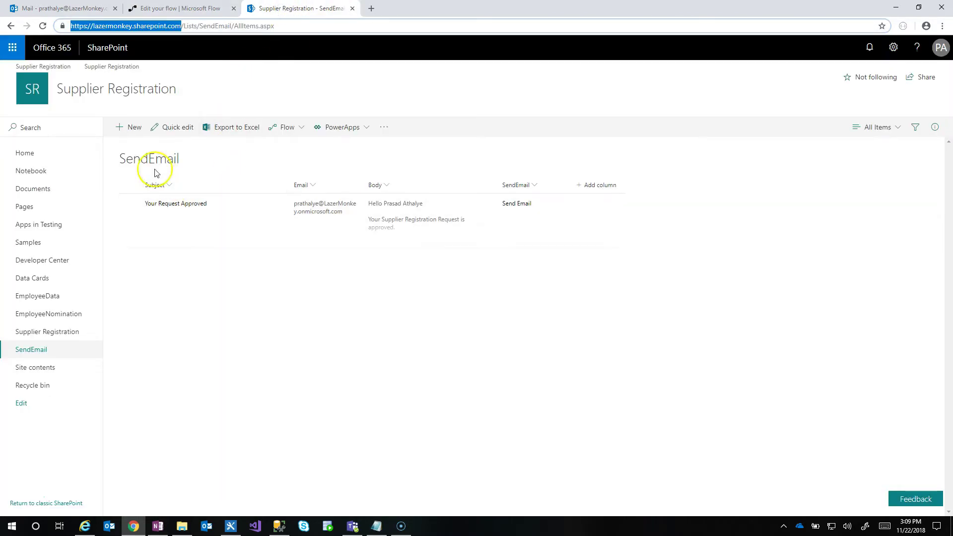
{"action": "left_click", "coordinate": [130, 130]}
{"action": "left_click", "coordinate": [731, 359]}
{"action": "left_click", "coordinate": [34, 331]}
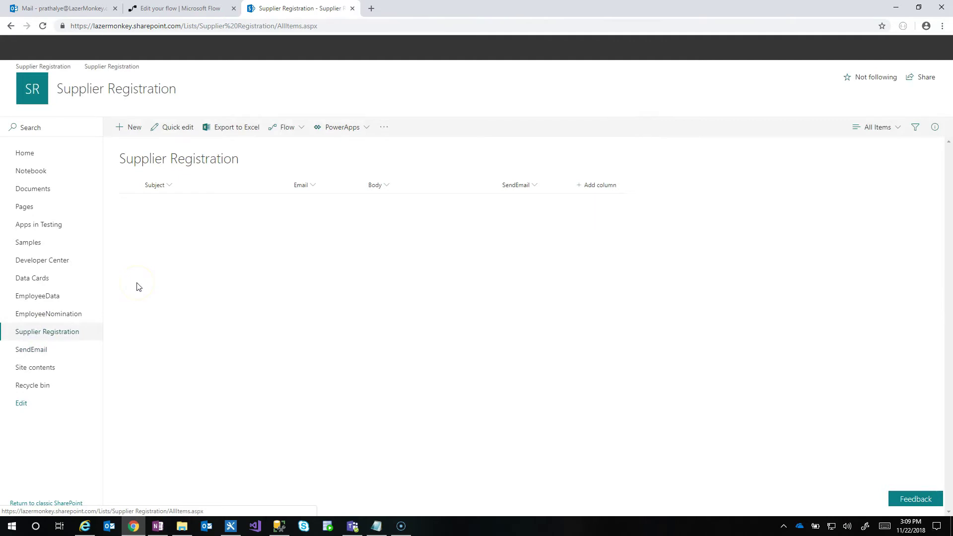
Add a new Supplier Registration item with the title "ABD Ltd" and the address "Sunnyvale, CA", and save it
{"action": "left_click", "coordinate": [131, 128]}
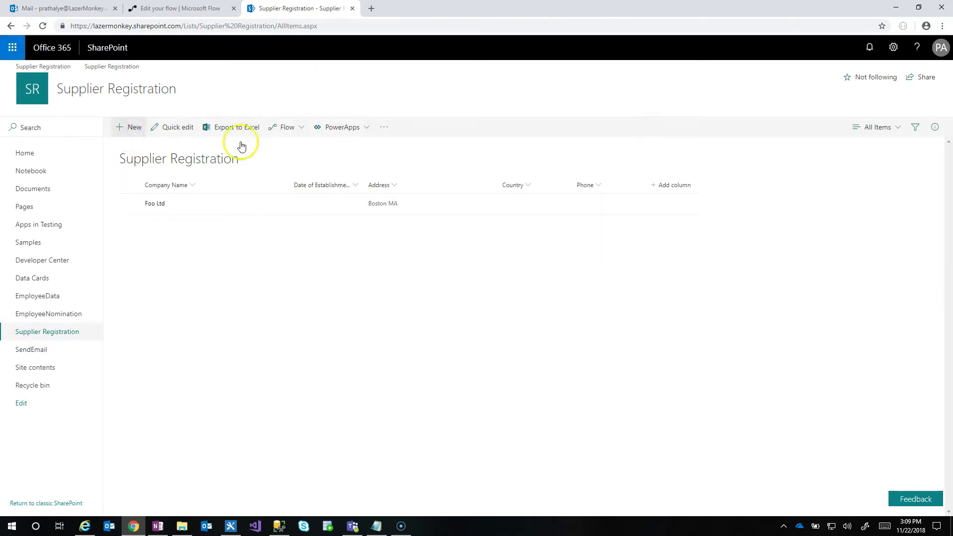
{"action": "left_click", "coordinate": [679, 135]}
{"action": "type", "text": "AB"}
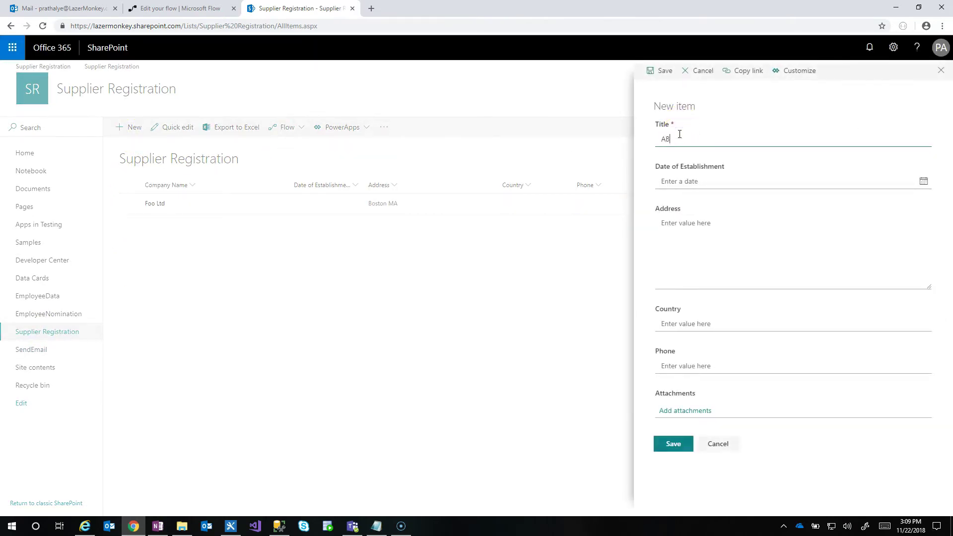
{"action": "type", "text": "D Ltd"}
{"action": "left_click", "coordinate": [702, 230]}
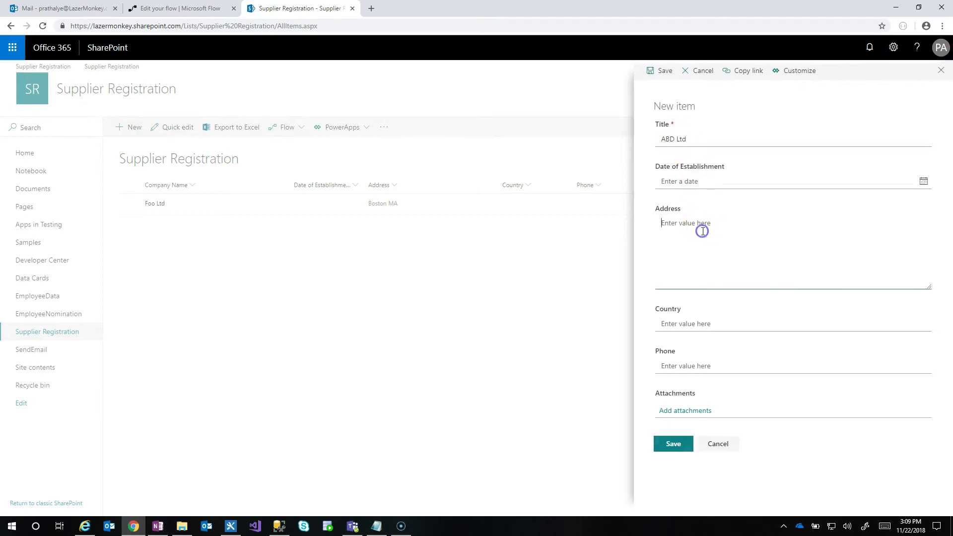
{"action": "type", "text": "Sunnyvale, CA"}
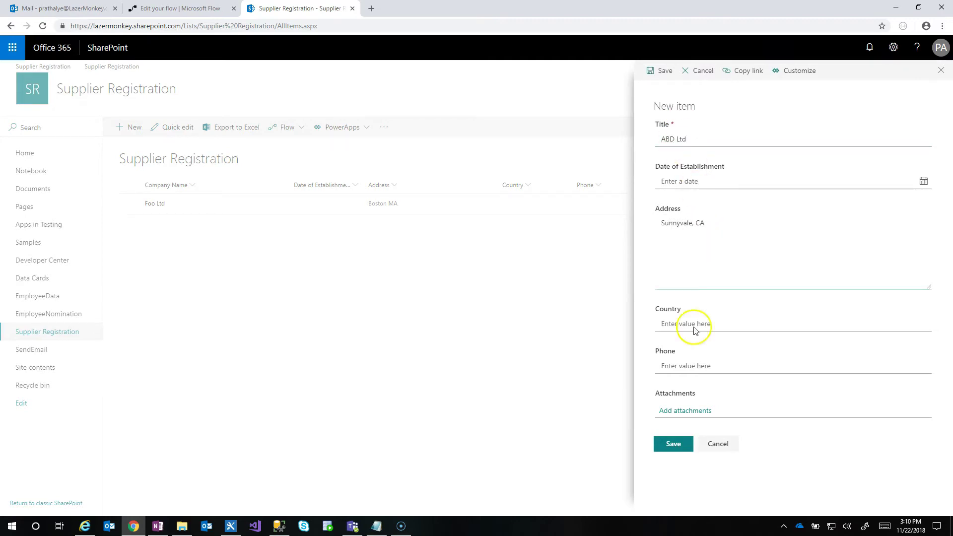
{"action": "left_click", "coordinate": [673, 443]}
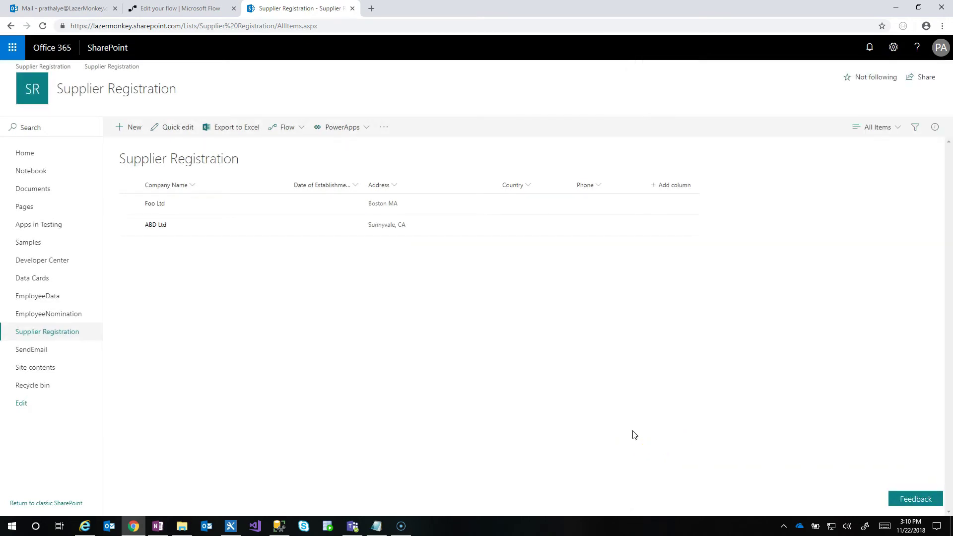
Switch to Outlook and open the newest "New Supplier Registration for Review" message in the Other inbox
{"action": "left_click", "coordinate": [74, 8]}
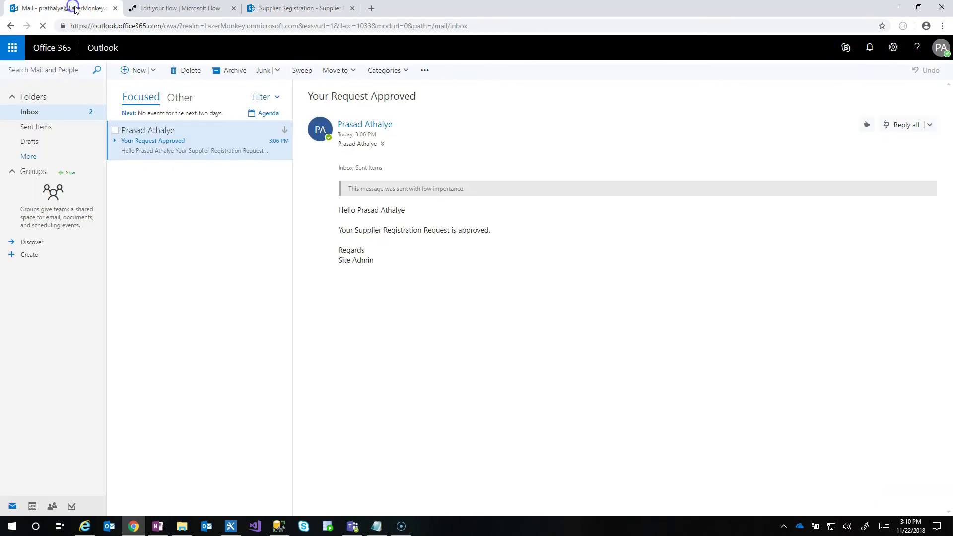
{"action": "left_click", "coordinate": [206, 153]}
{"action": "left_click", "coordinate": [179, 98]}
{"action": "left_click", "coordinate": [187, 149]}
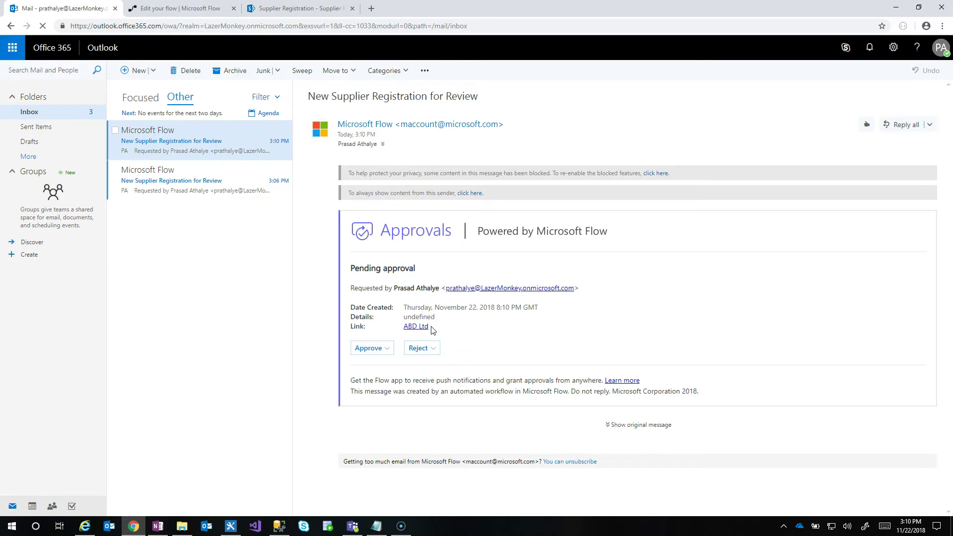
Approve the pending ABD Ltd supplier registration request with the comment "Approved" and submit the response
{"action": "left_click", "coordinate": [370, 348]}
{"action": "left_click", "coordinate": [435, 383]}
{"action": "type", "text": "Ap"}
{"action": "left_click", "coordinate": [369, 420]}
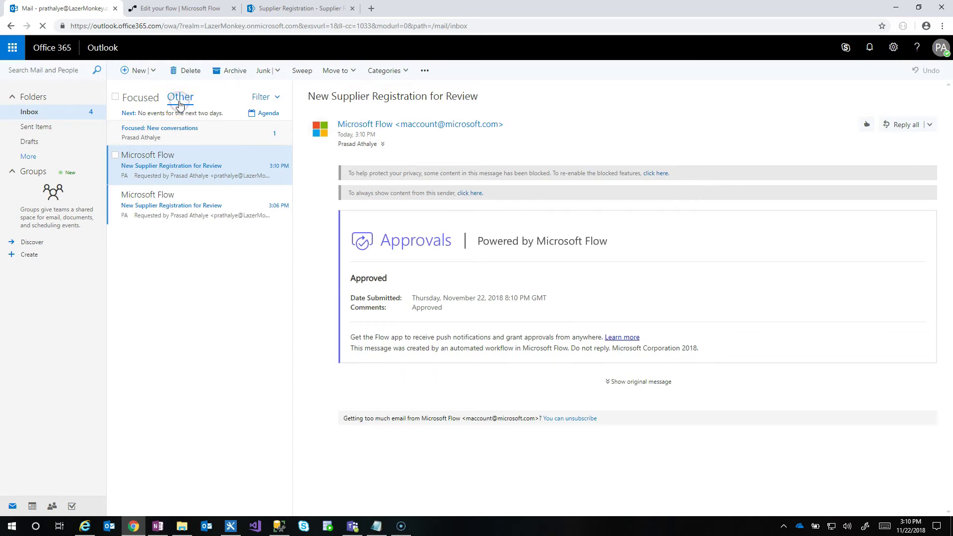
Open the newest "Your Request Approved" message in the Focused inbox and examine its body text
{"action": "left_click", "coordinate": [178, 128]}
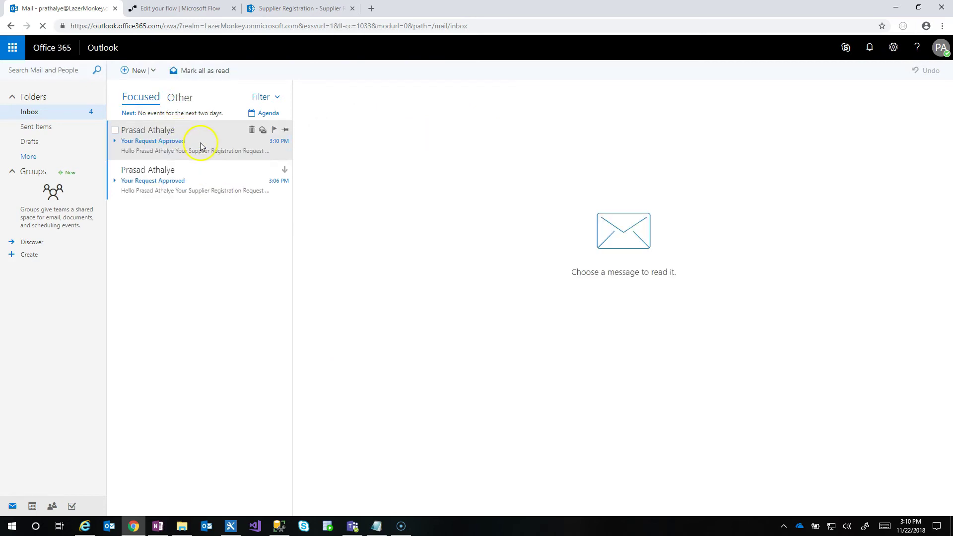
{"action": "left_click", "coordinate": [171, 149]}
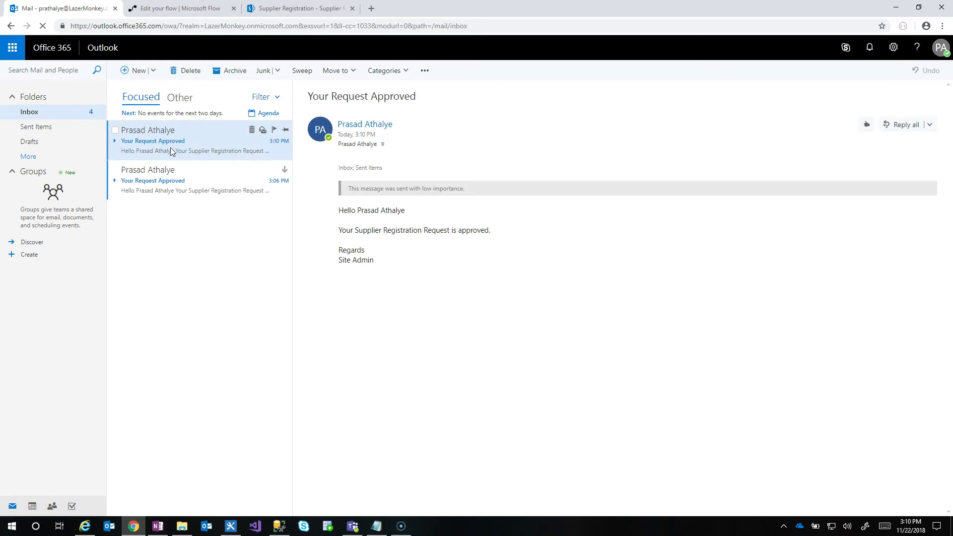
{"action": "left_click_drag", "start_coordinate": [339, 219], "coordinate": [486, 263]}
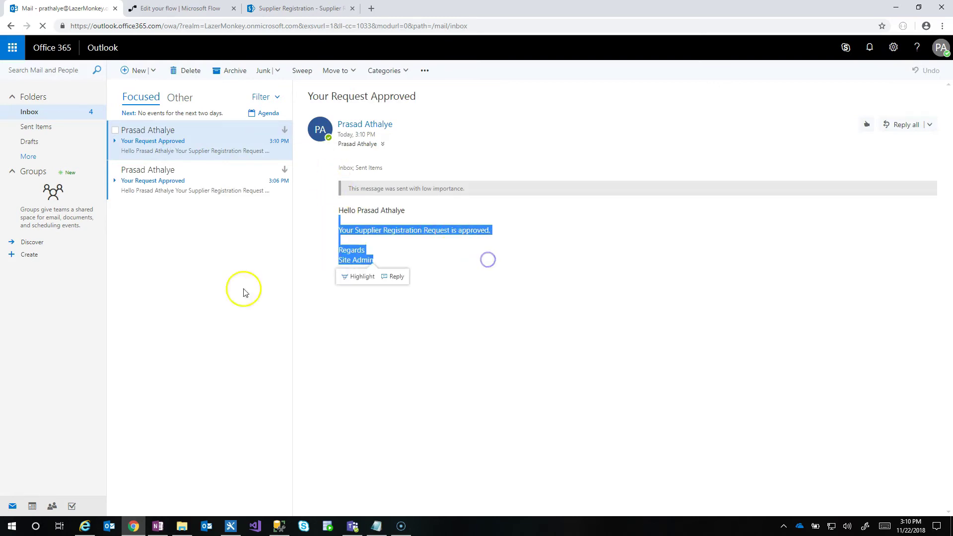
Return to the mail inbox and open the "Your Request Approved" message from Supplier Registration among the Other messages
{"action": "left_click", "coordinate": [12, 506]}
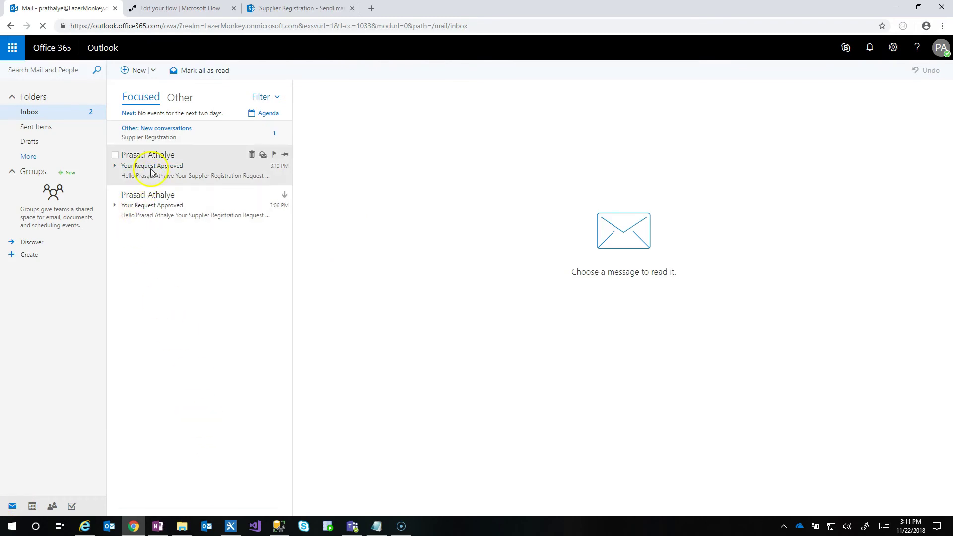
{"action": "left_click", "coordinate": [165, 141]}
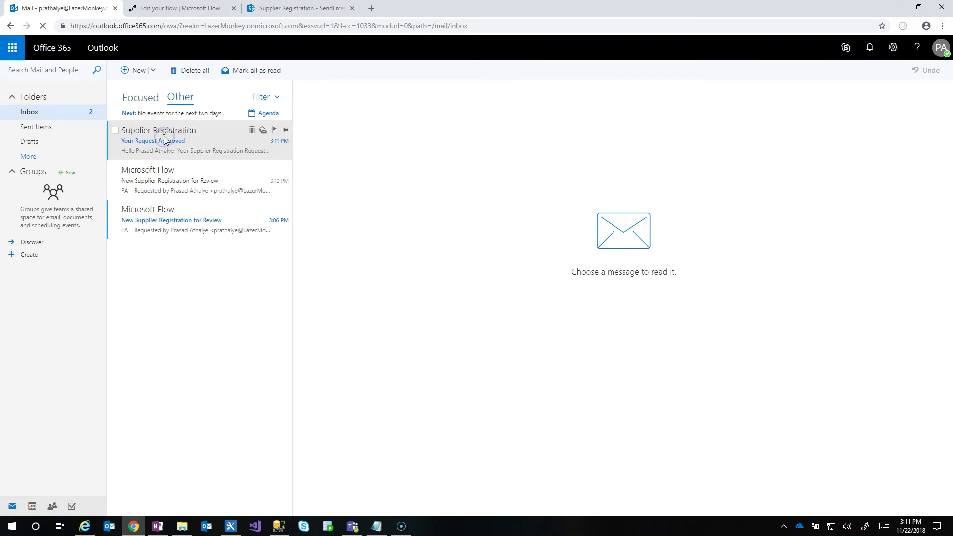
{"action": "left_click", "coordinate": [176, 142]}
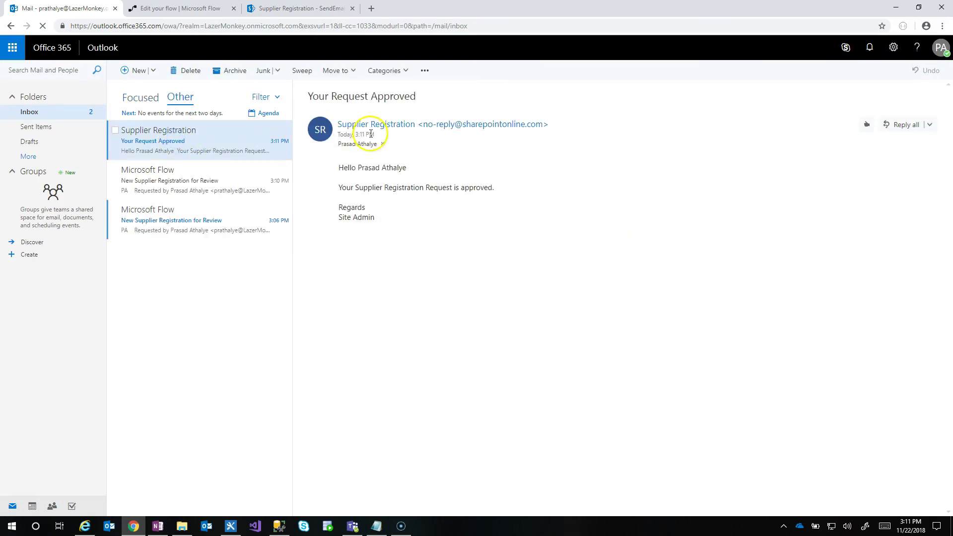